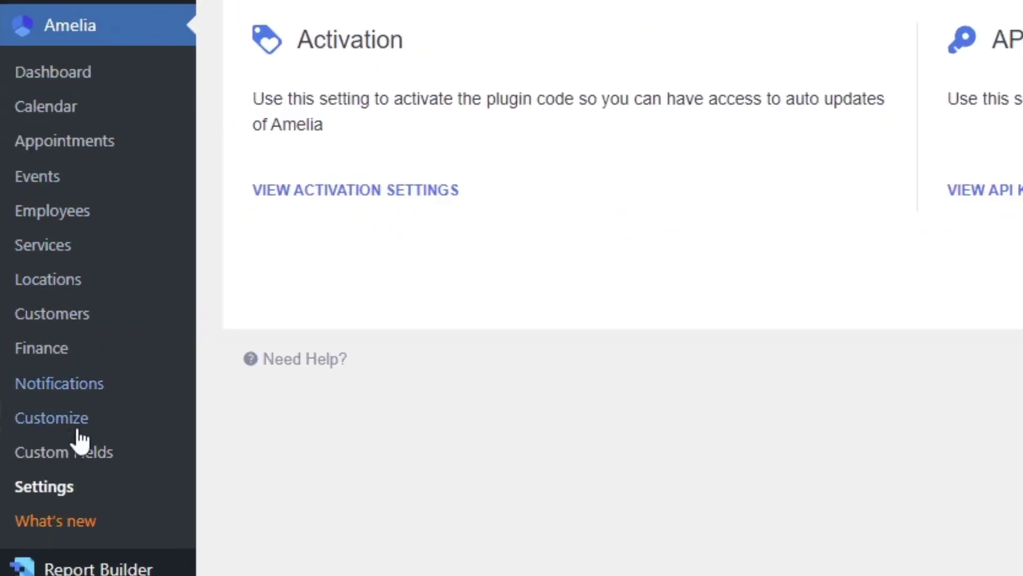
pyautogui.scroll(2, 392, 444)
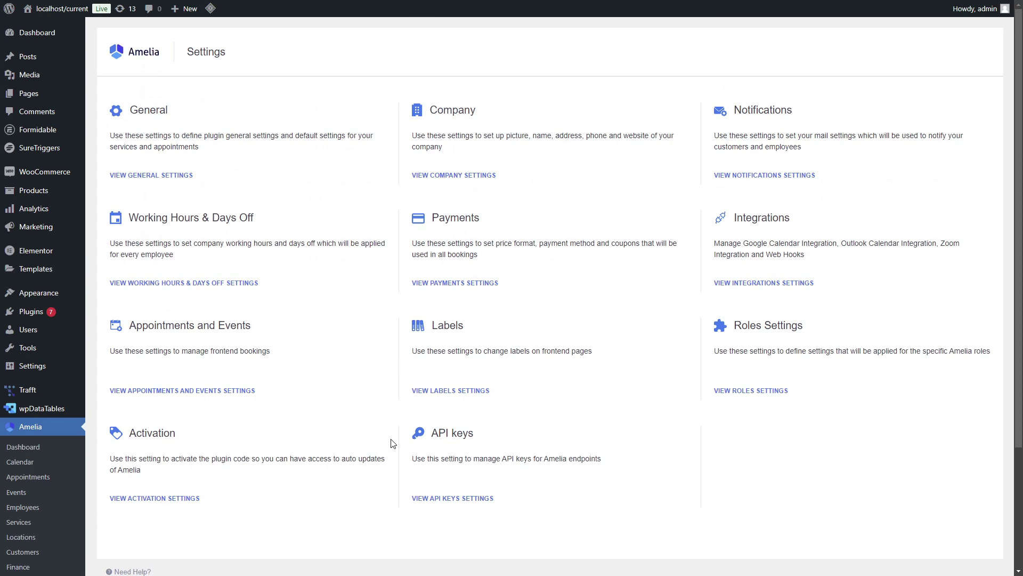
# Enable coupons and case-insensitive coupon codes in Payments settings, then save
pyautogui.click(447, 284)
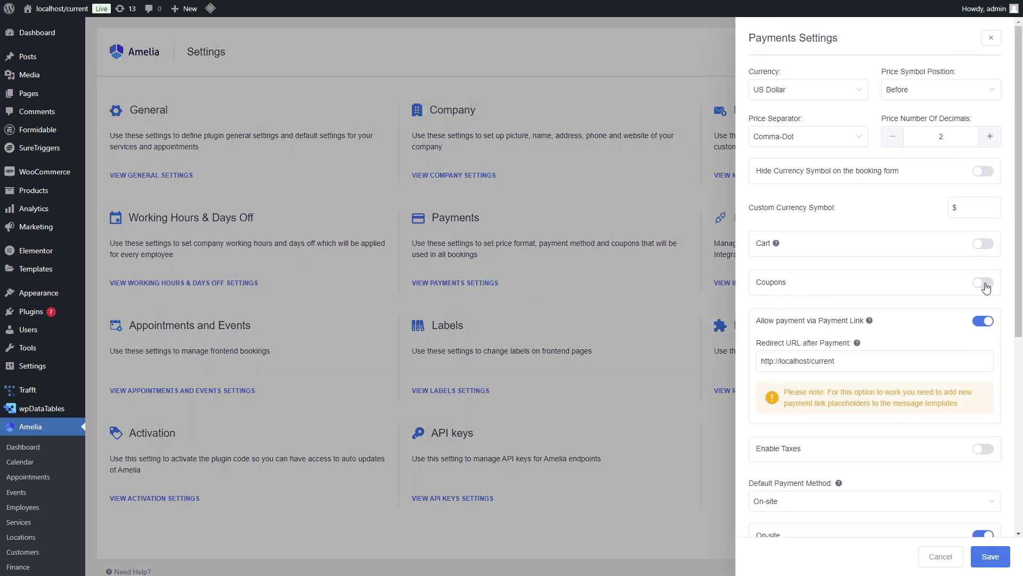
pyautogui.click(984, 284)
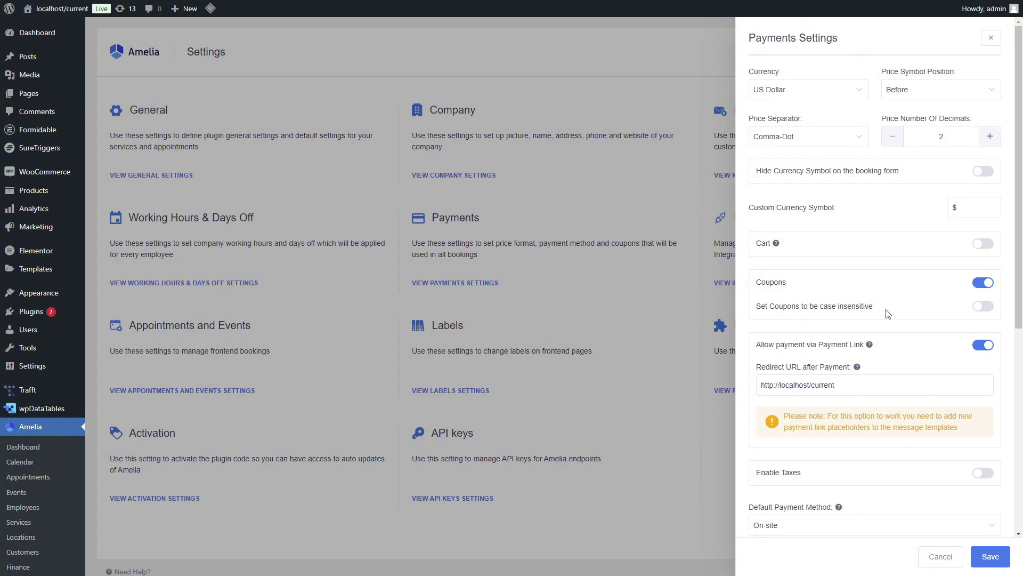
pyautogui.click(984, 305)
pyautogui.click(988, 553)
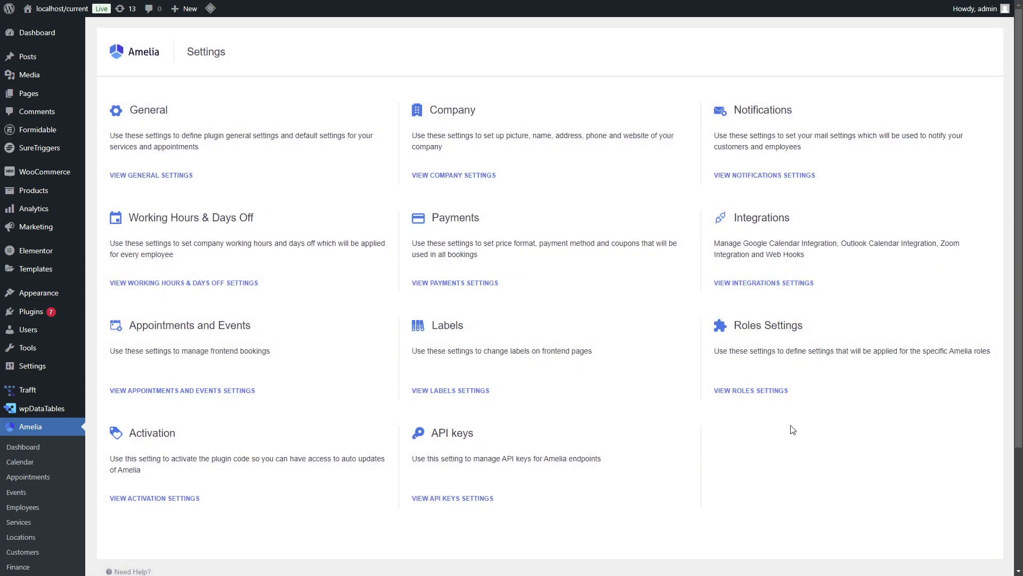
pyautogui.scroll(-1, 487, 396)
pyautogui.scroll(-2, 487, 397)
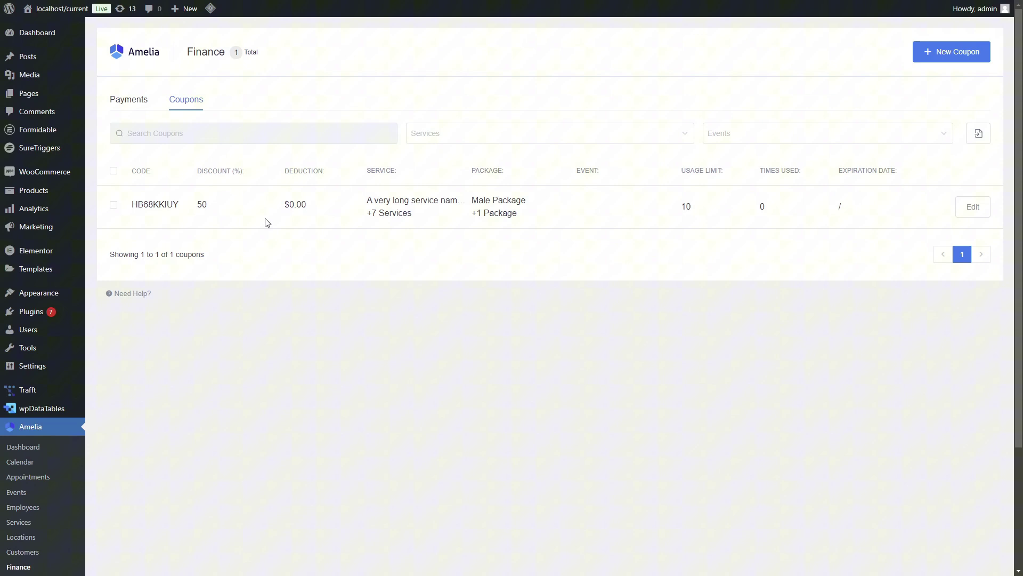
# Edit coupon HB68KKIUY, leaving its per-customer usage limit at 2
pyautogui.click(973, 209)
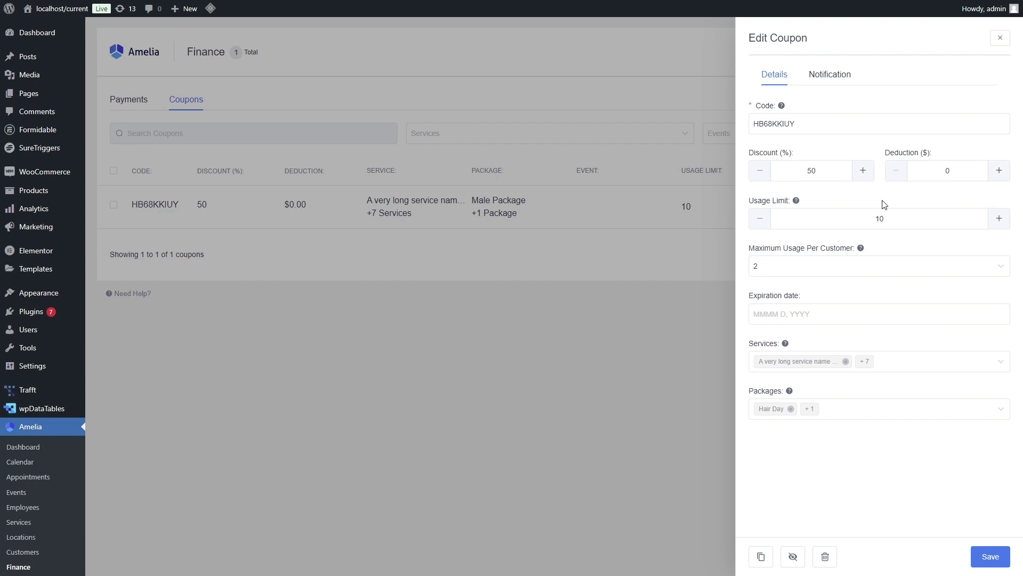
pyautogui.click(842, 274)
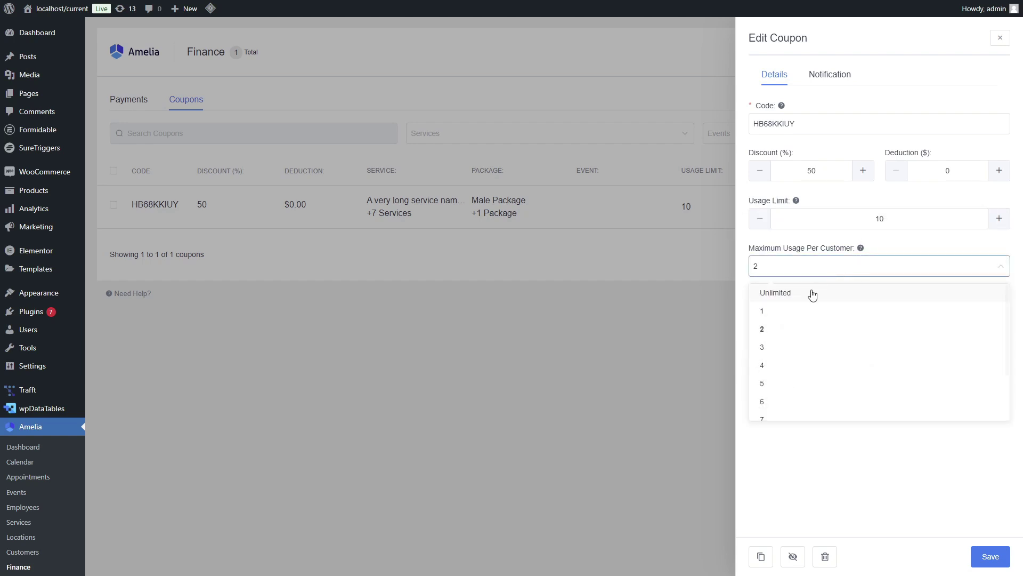
pyautogui.scroll(-2, 815, 320)
pyautogui.click(879, 266)
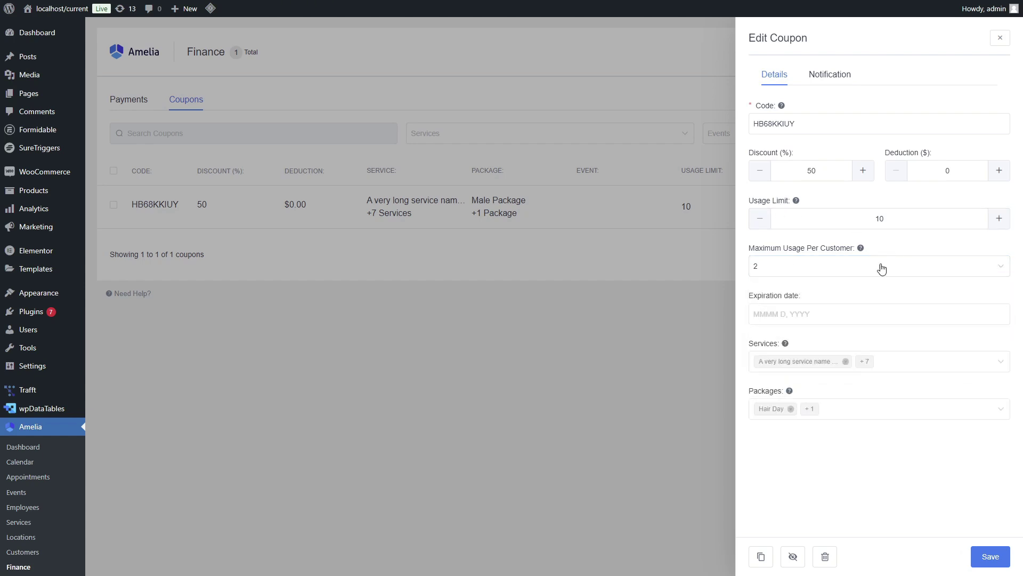
# Set the coupon's expiration date to December 31, 2024
pyautogui.click(821, 319)
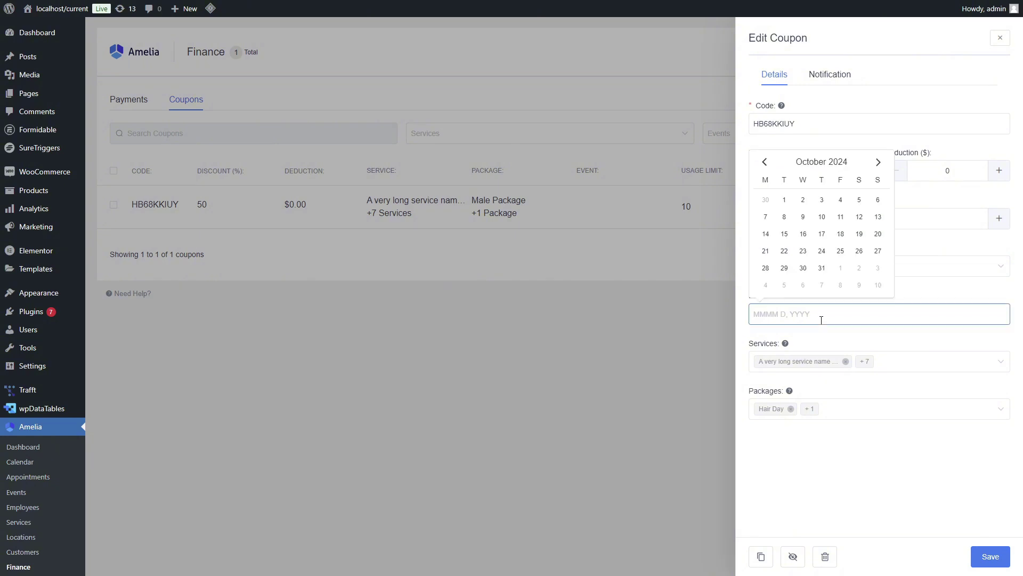
pyautogui.click(878, 162)
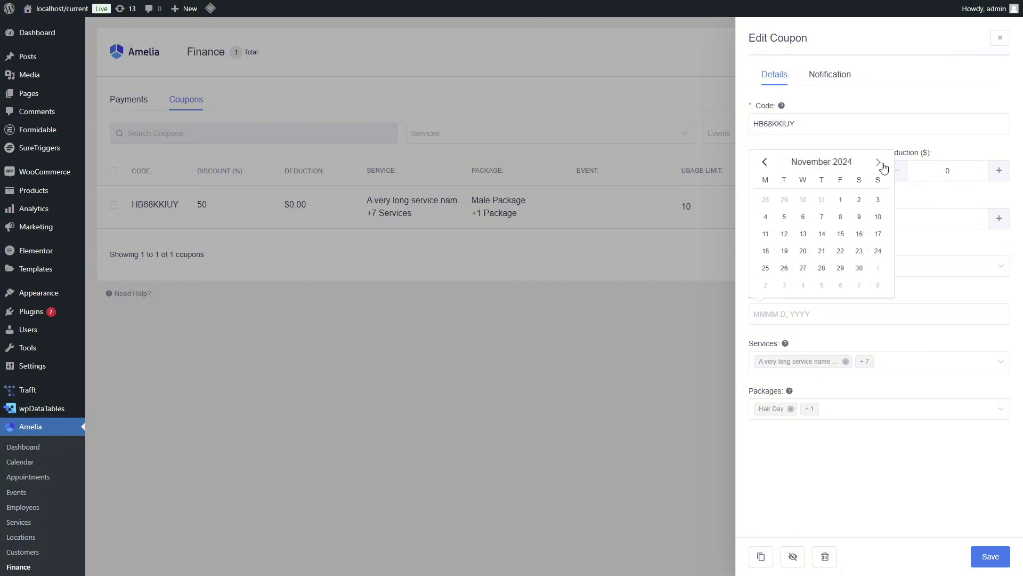
pyautogui.click(784, 284)
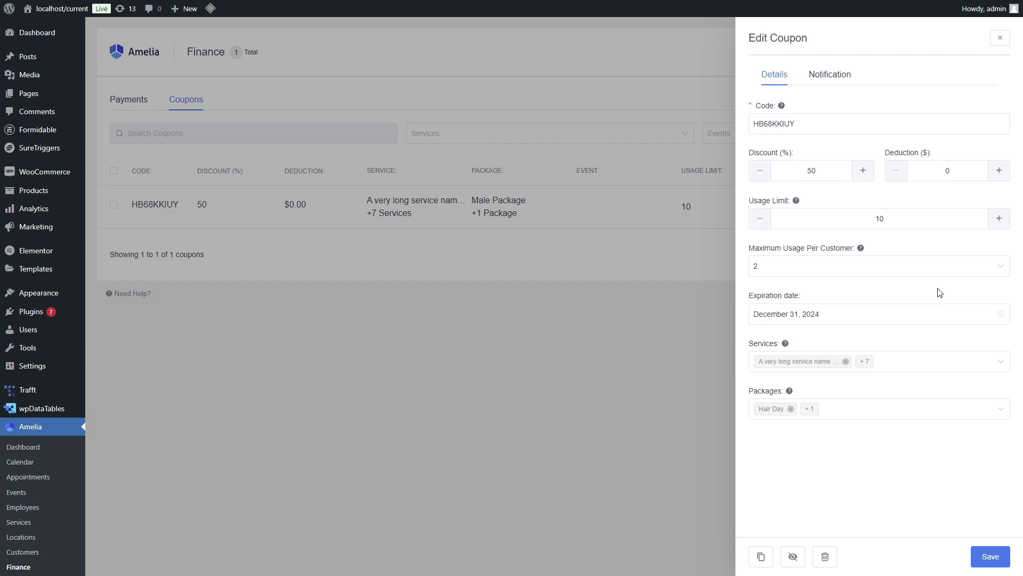
# Clear all services and both packages from the coupon's coverage
pyautogui.click(991, 361)
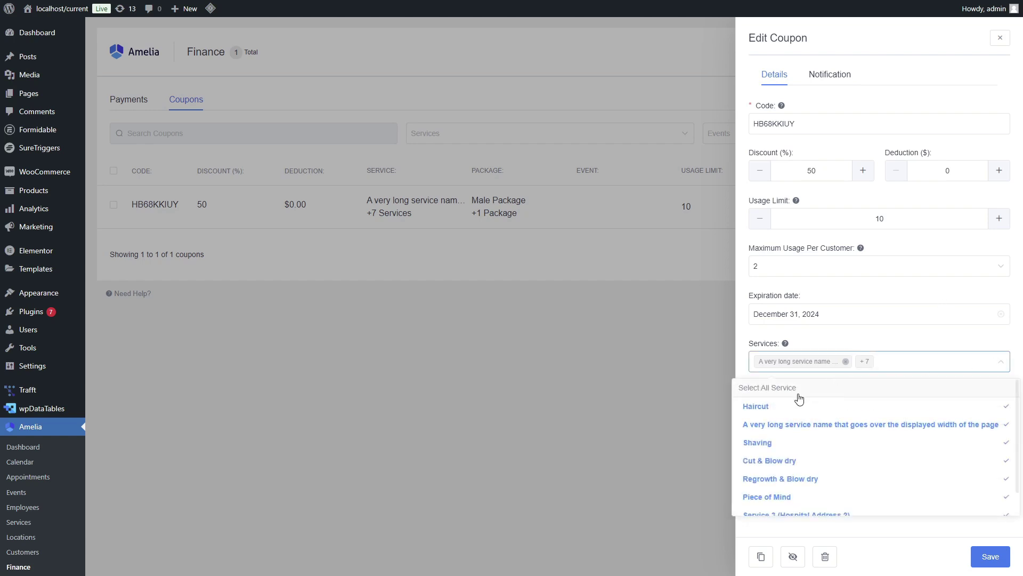
pyautogui.click(770, 388)
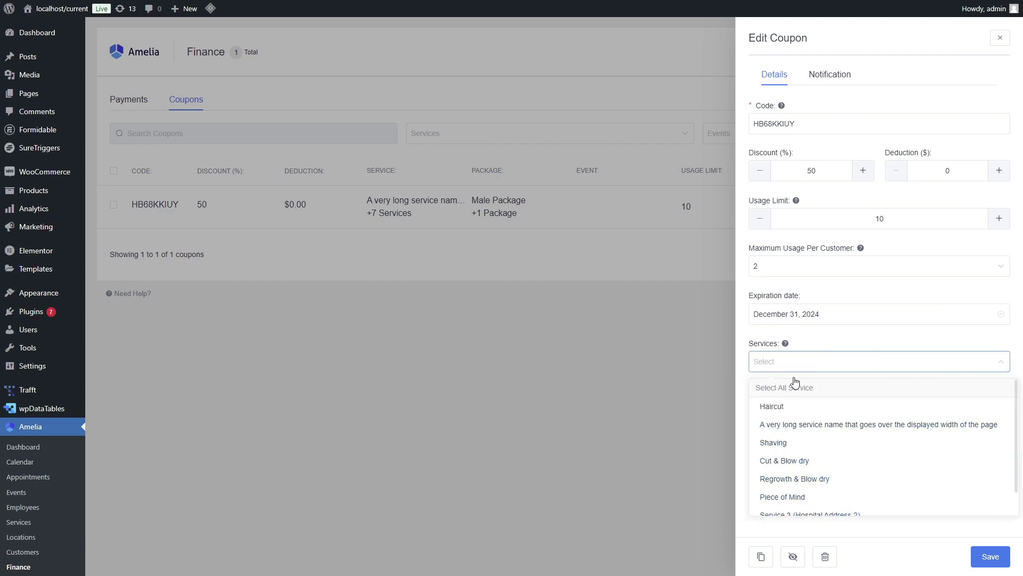
pyautogui.click(834, 344)
pyautogui.click(841, 406)
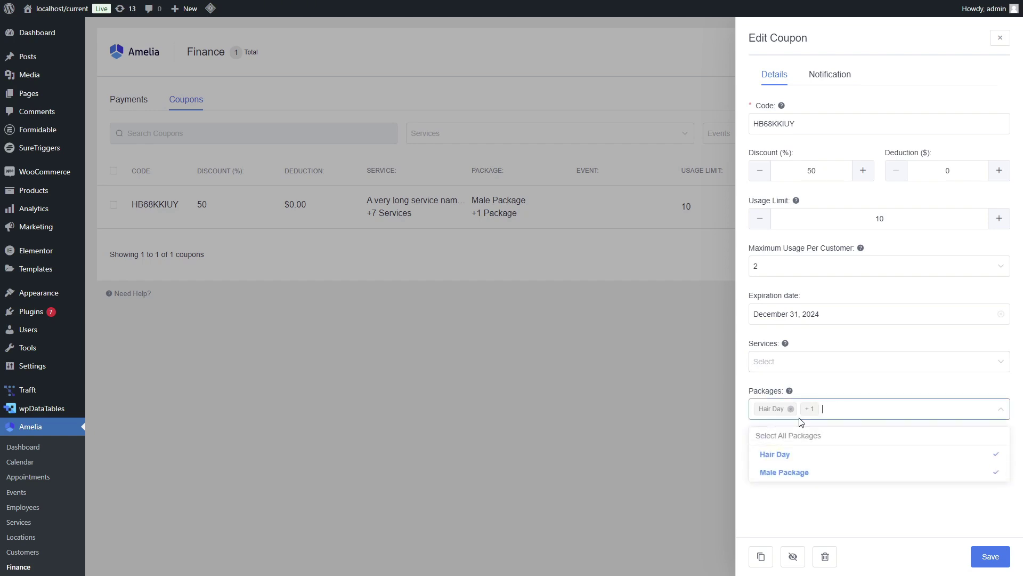
pyautogui.click(783, 436)
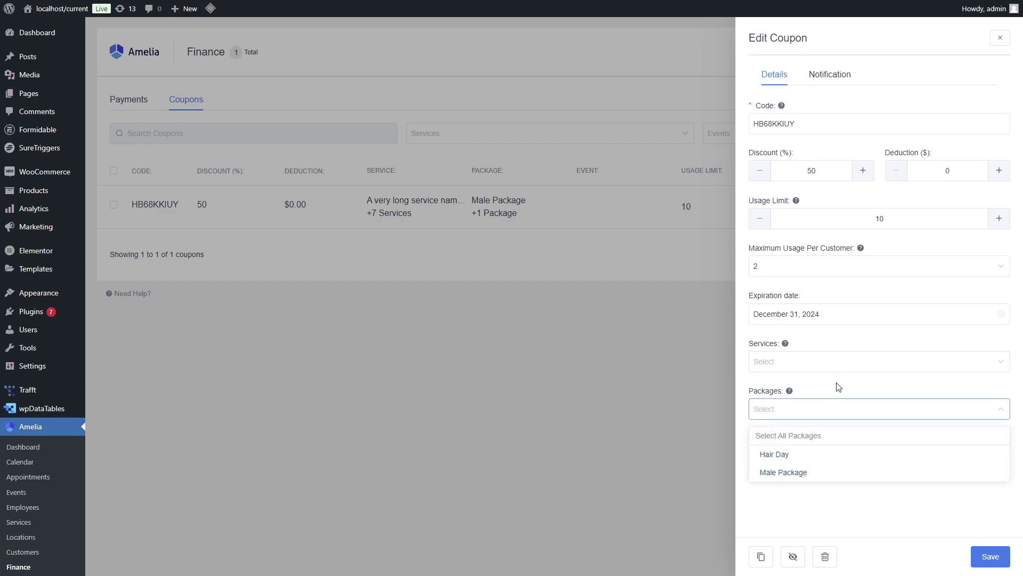
pyautogui.click(837, 387)
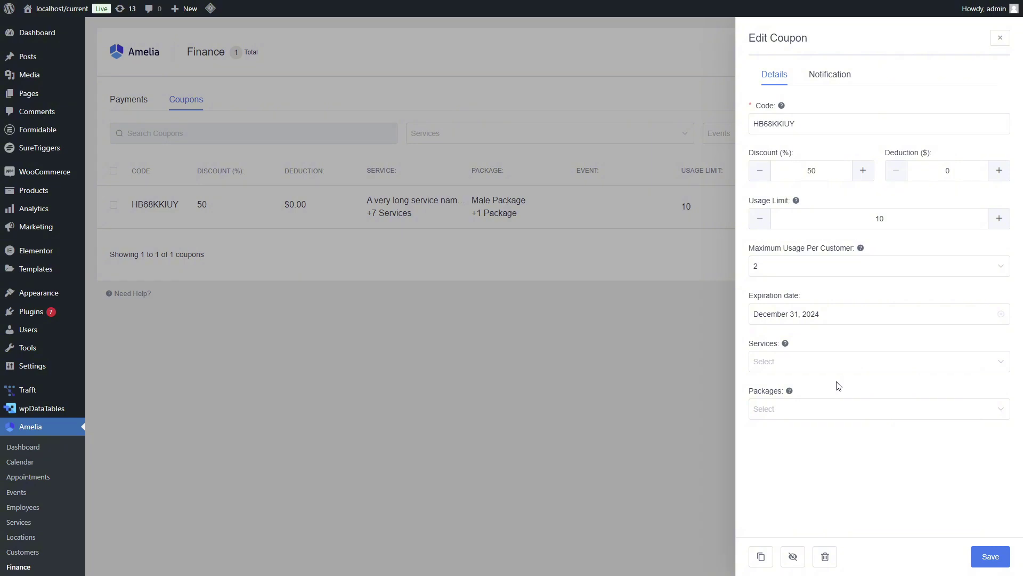
# Reapply the coupon to all services and all packages and save it
pyautogui.click(826, 359)
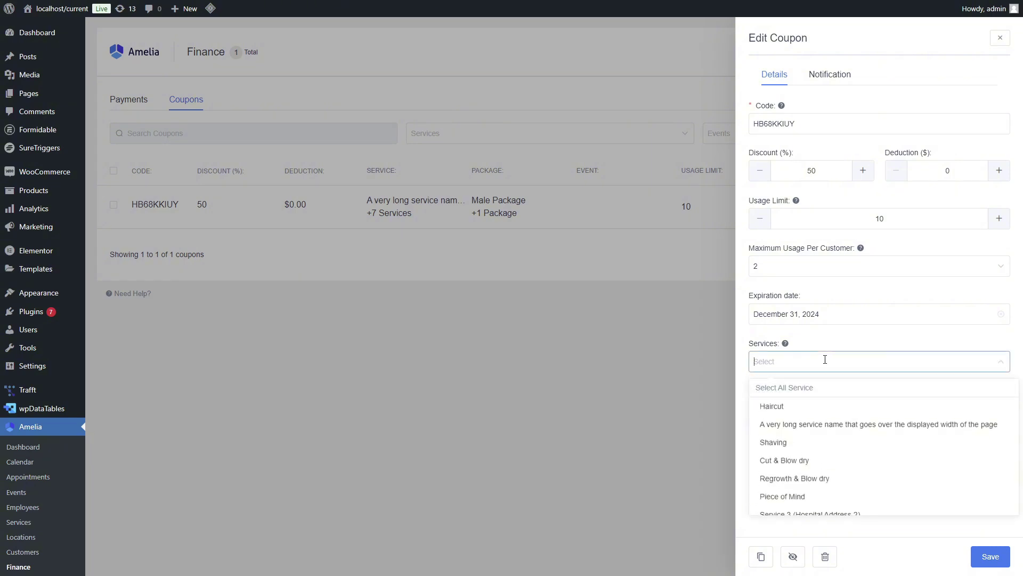
pyautogui.click(790, 390)
pyautogui.click(845, 343)
pyautogui.click(816, 407)
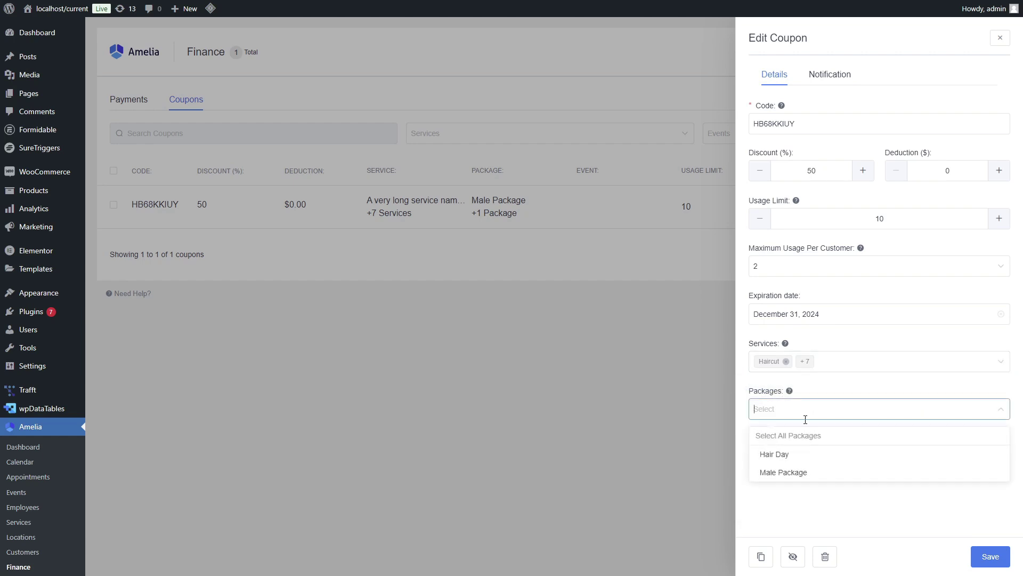
pyautogui.click(797, 437)
pyautogui.click(890, 511)
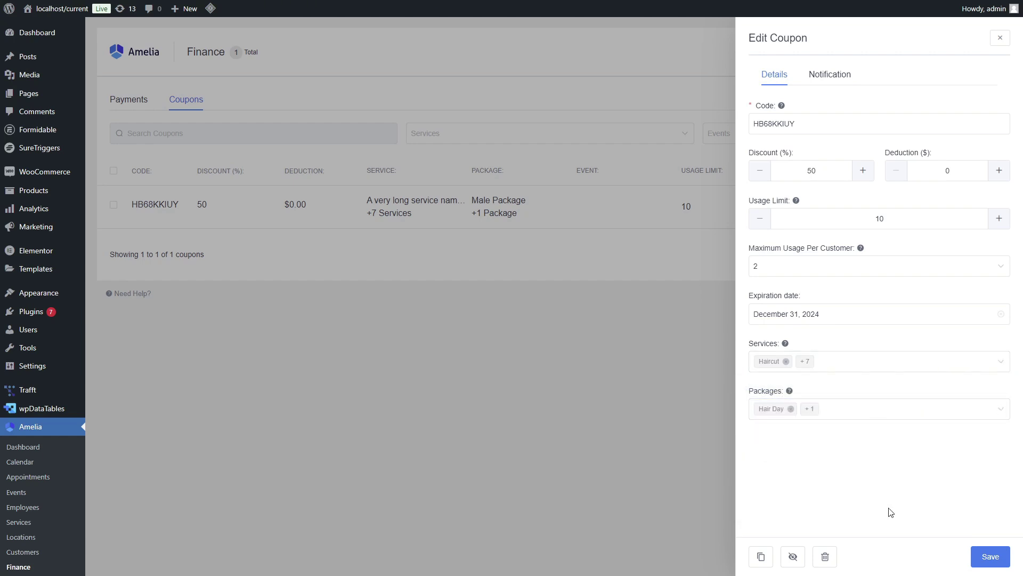
pyautogui.click(972, 556)
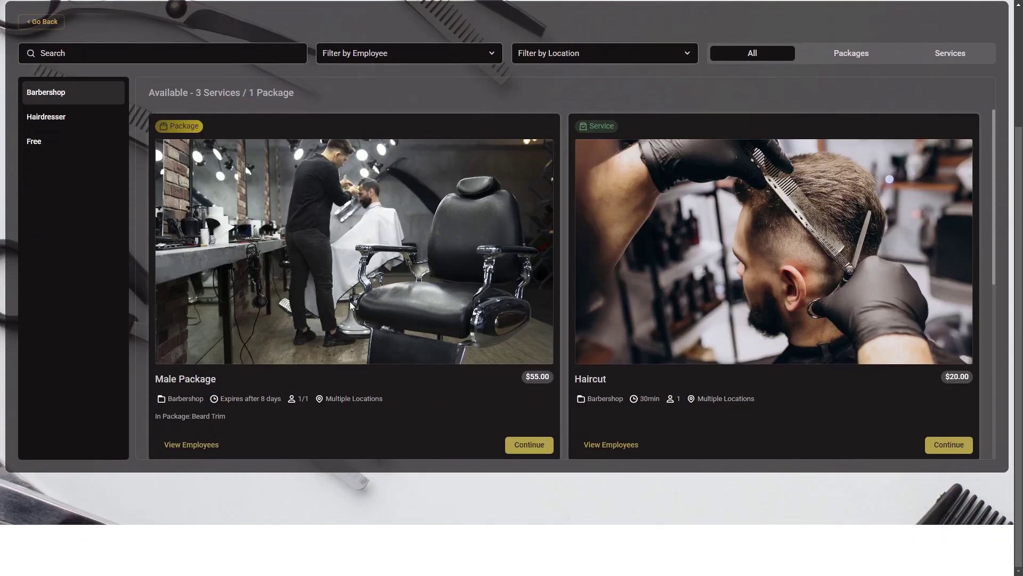
pyautogui.scroll(-5, 533, 149)
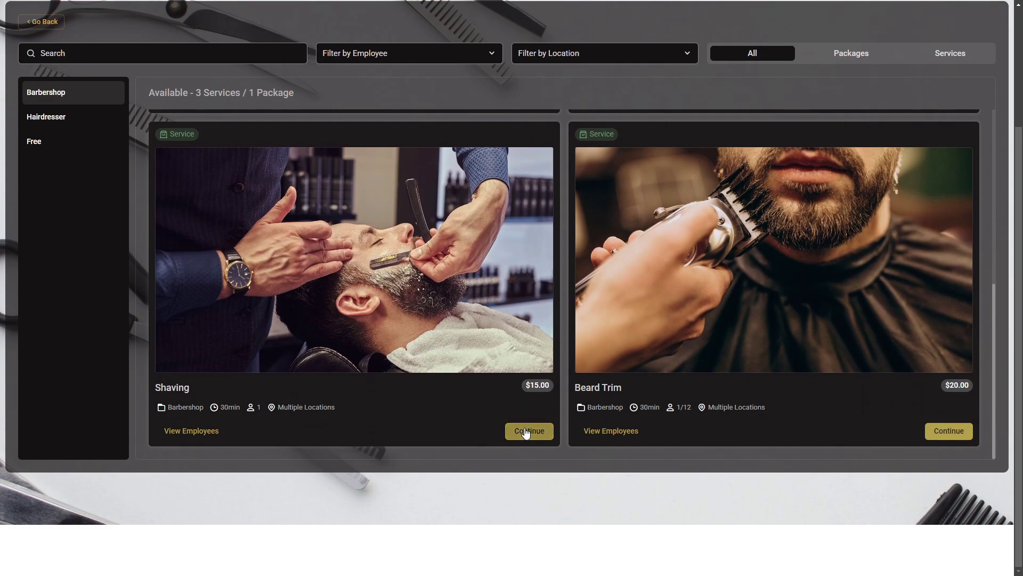
# View the Shaving service details and the employees who offer it
pyautogui.click(528, 431)
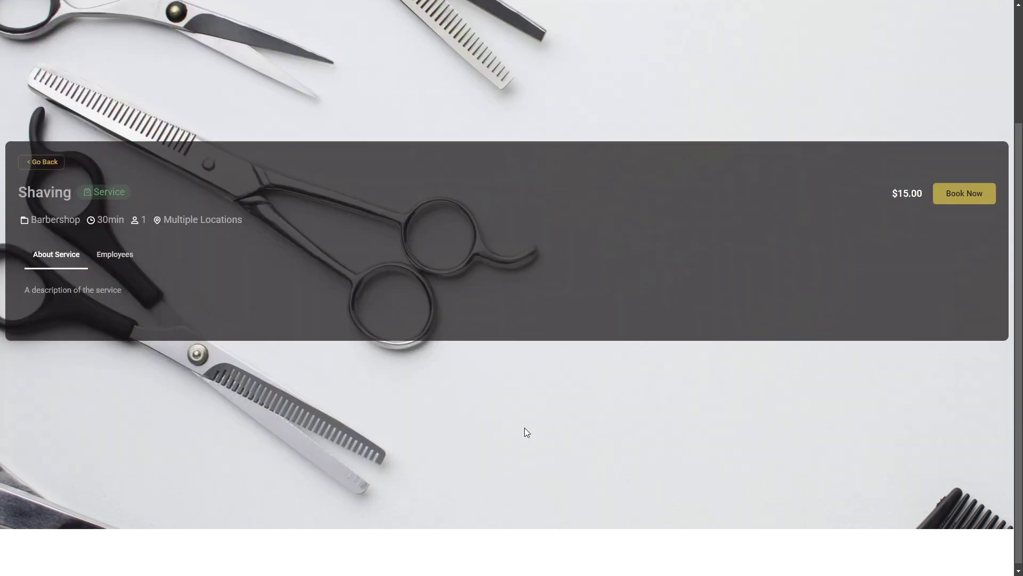
pyautogui.click(134, 261)
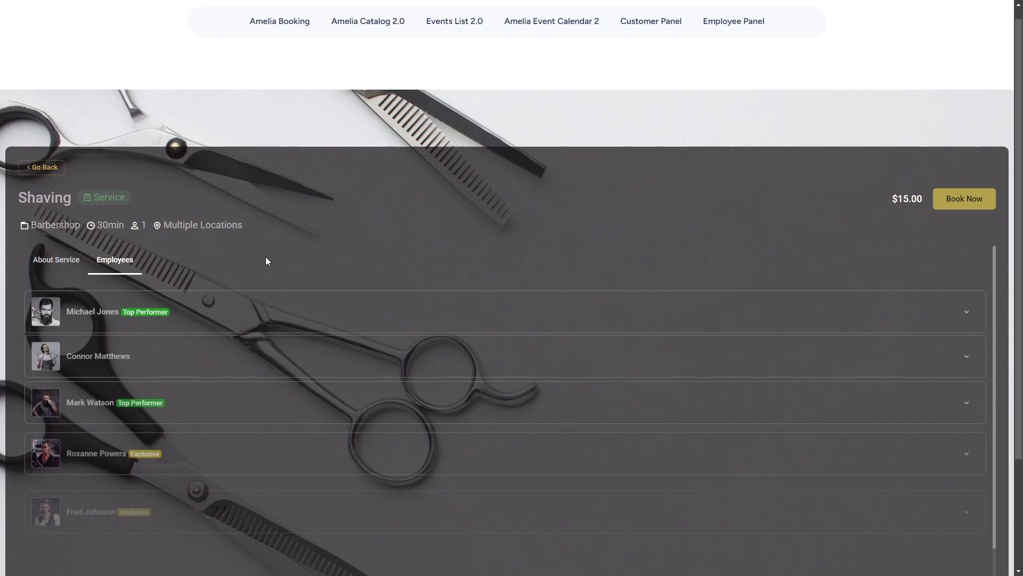
pyautogui.click(74, 264)
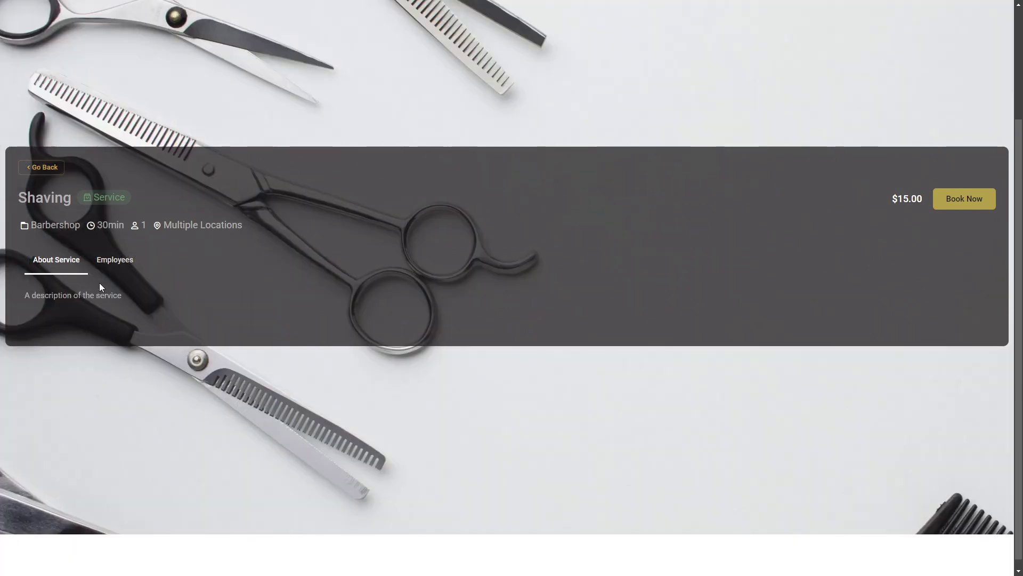
pyautogui.click(115, 260)
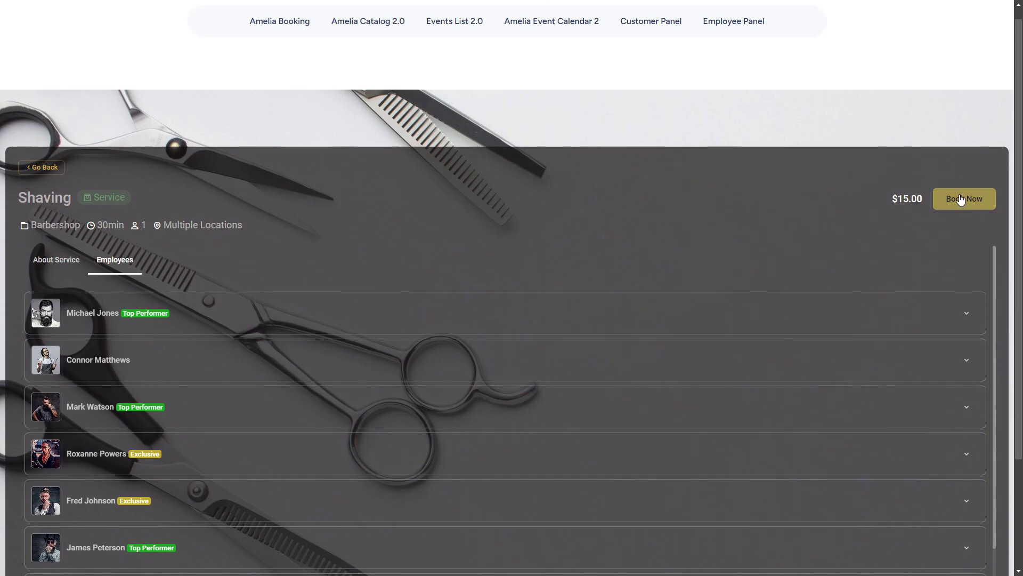
pyautogui.click(960, 199)
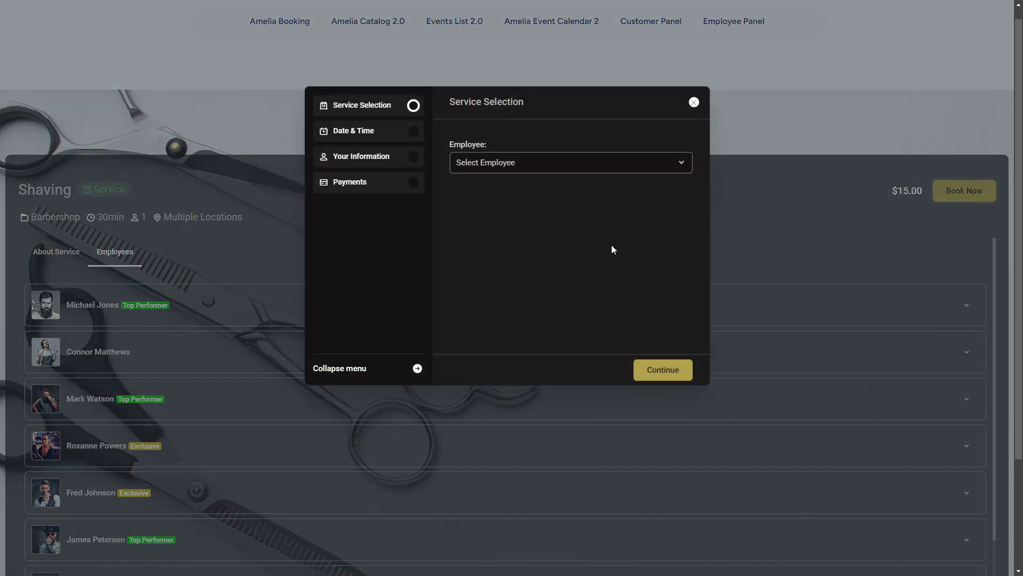
pyautogui.click(560, 163)
pyautogui.click(491, 222)
pyautogui.click(662, 369)
pyautogui.click(541, 269)
pyautogui.click(509, 155)
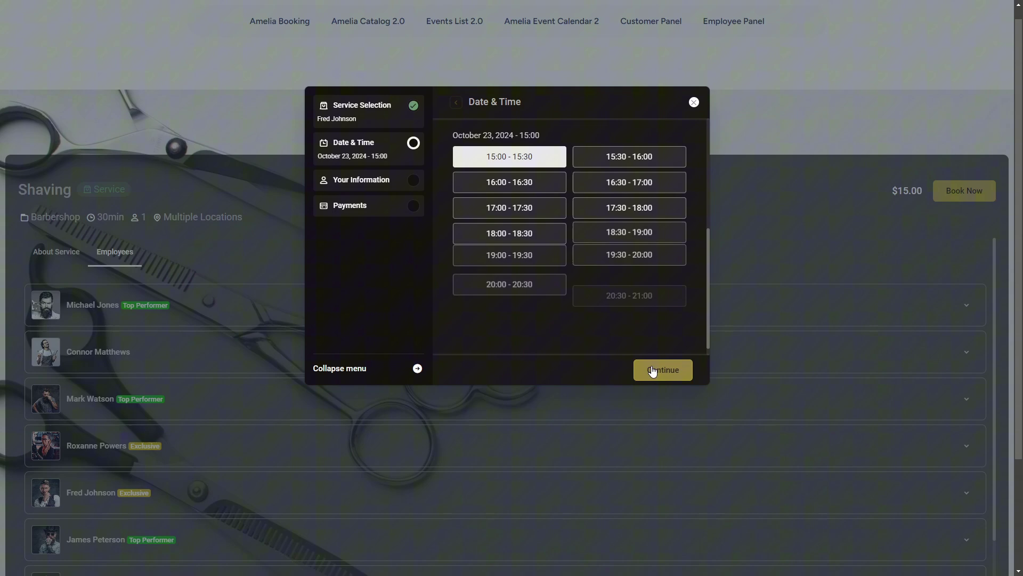
pyautogui.click(662, 369)
# Enter customer John Doe, apply coupon HB68KKIUY for $7.50, and confirm the booking on-site
pyautogui.click(508, 148)
pyautogui.write('John')
pyautogui.press('Tab')
pyautogui.write('Doe')
pyautogui.click(663, 369)
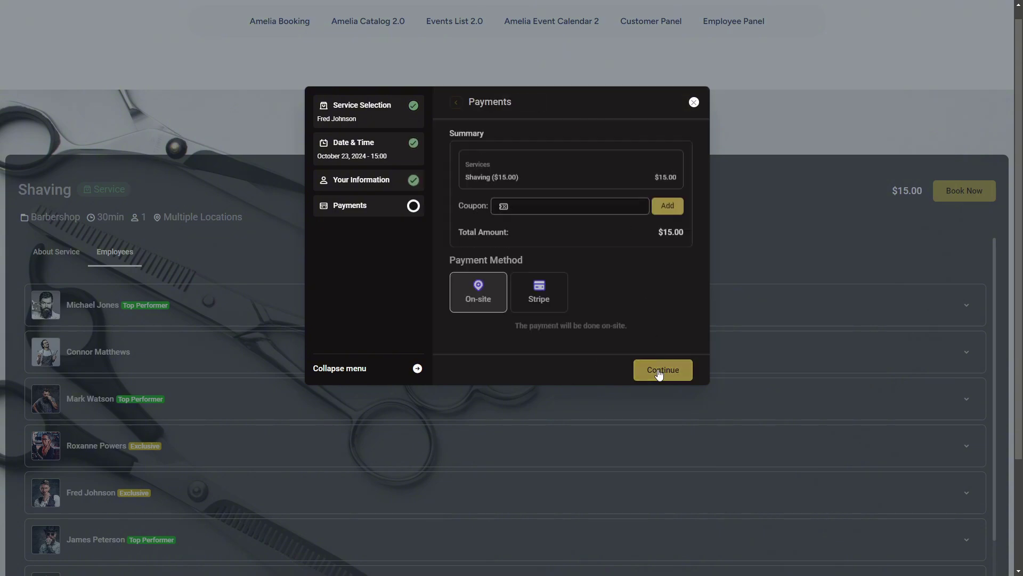
pyautogui.click(569, 207)
pyautogui.write('HB68KKIUY')
pyautogui.click(669, 208)
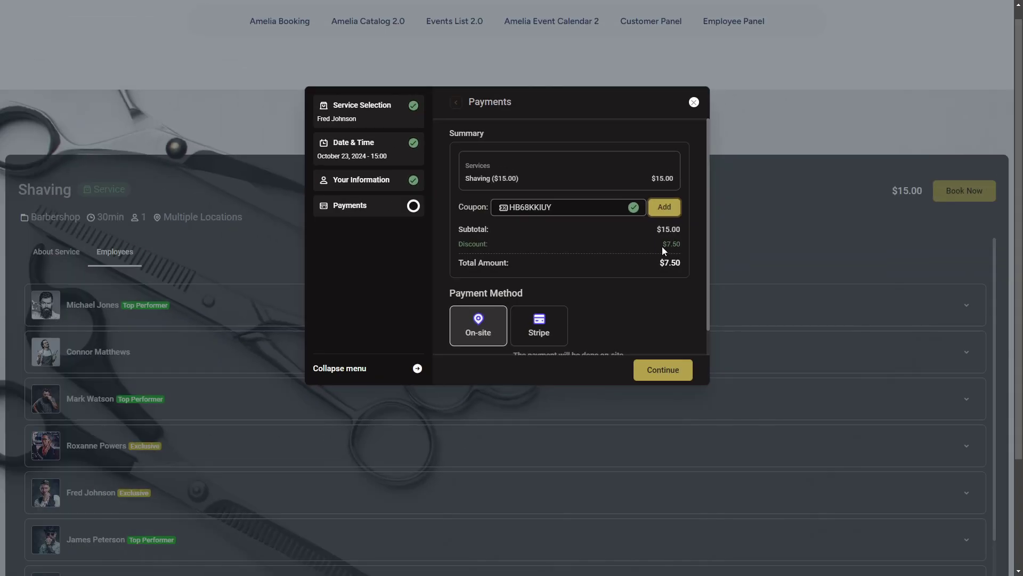
pyautogui.scroll(-1, 663, 247)
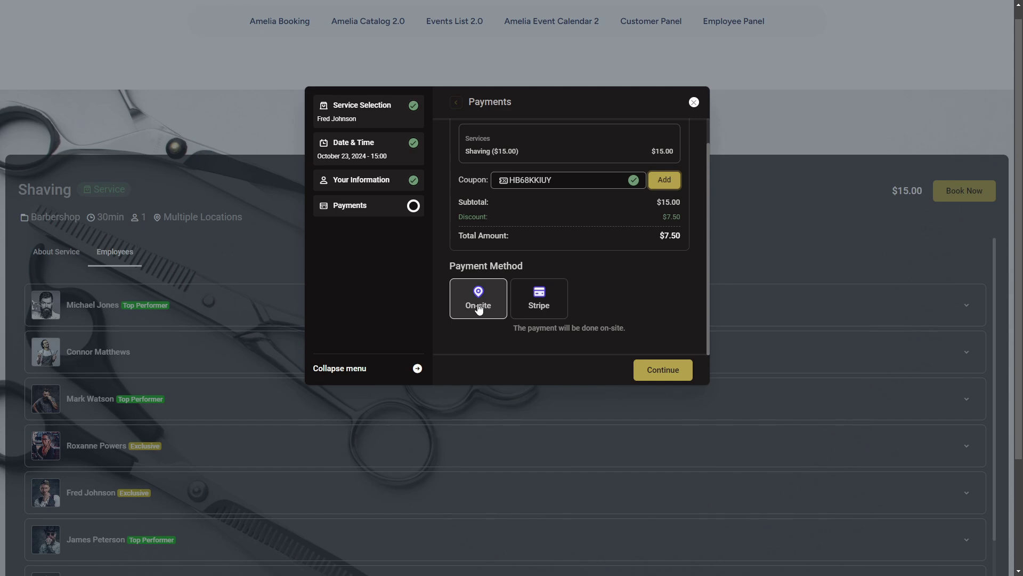
pyautogui.click(645, 367)
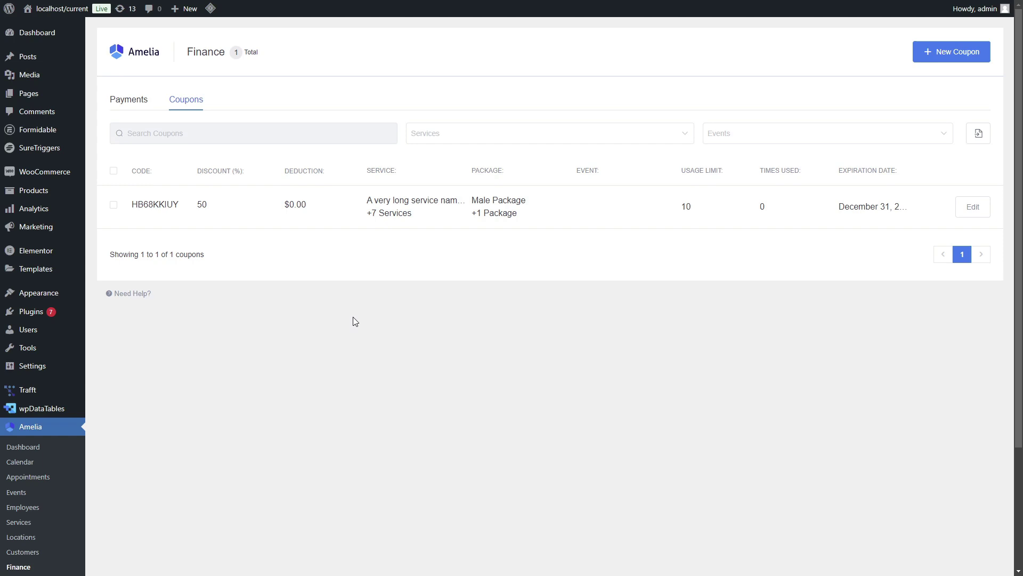
# Refresh the coupons list so HB68KKIUY shows one use
pyautogui.press('F5')
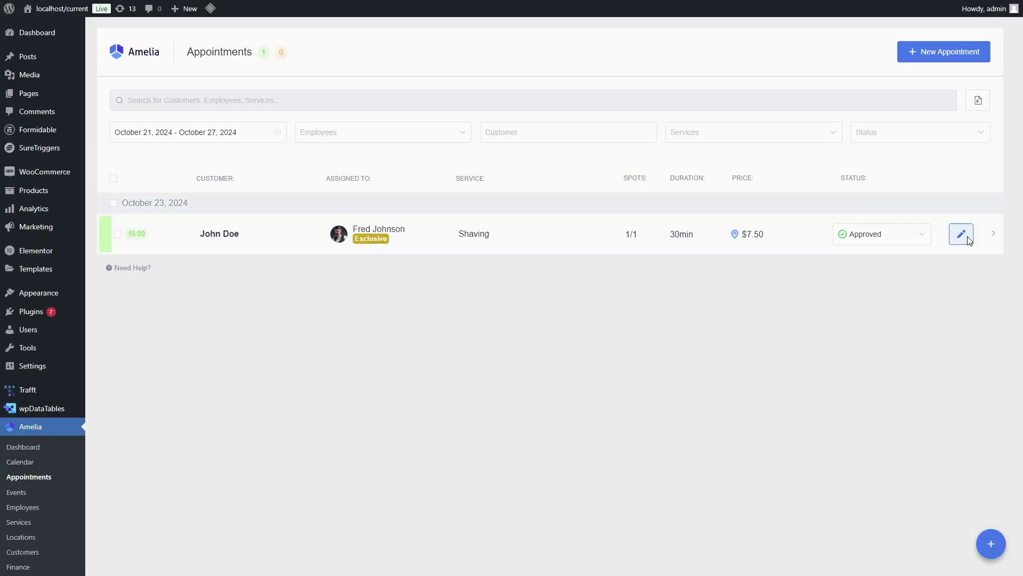
# Review John Doe's appointment payment showing the $7.50 discount on $15.00, then close the editor
pyautogui.click(968, 239)
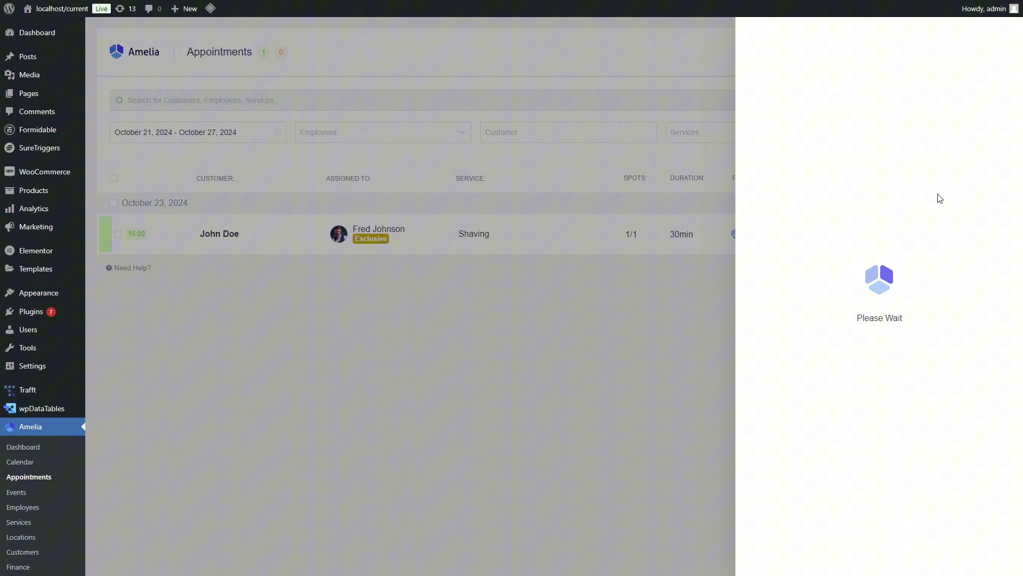
pyautogui.click(862, 79)
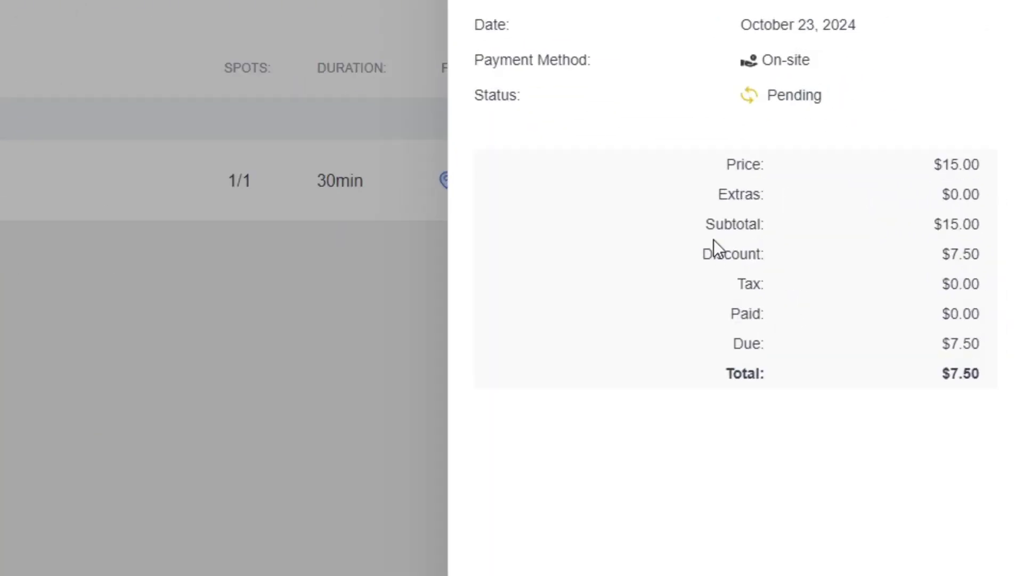
pyautogui.moveTo(705, 251); pyautogui.dragTo(976, 253)
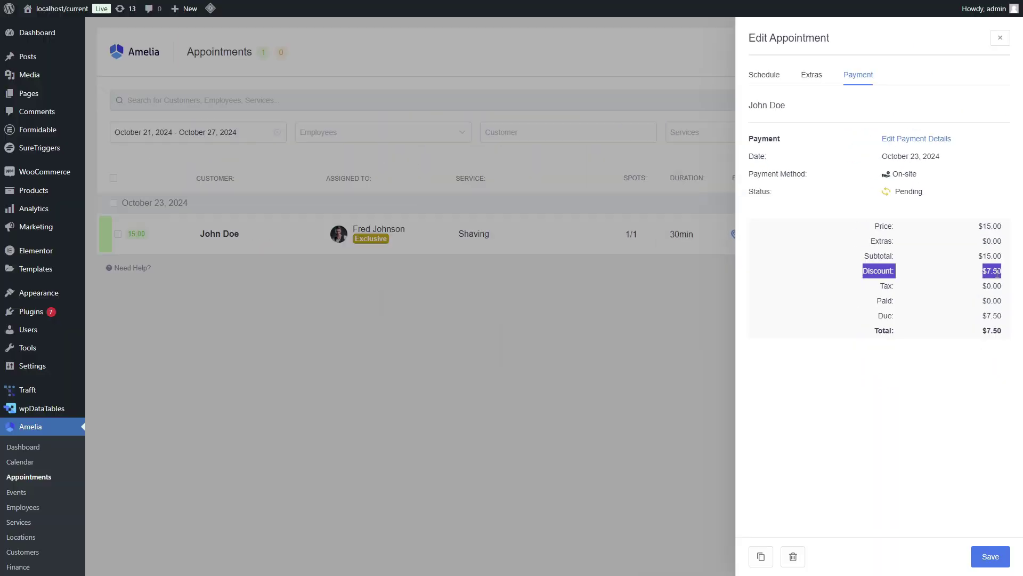
pyautogui.click(992, 275)
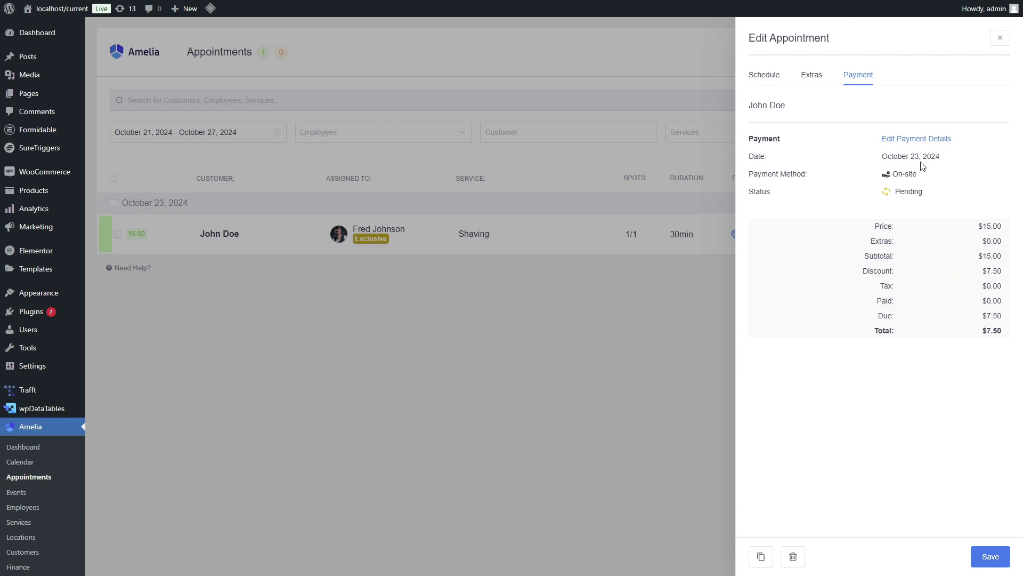
pyautogui.click(999, 37)
pyautogui.click(927, 56)
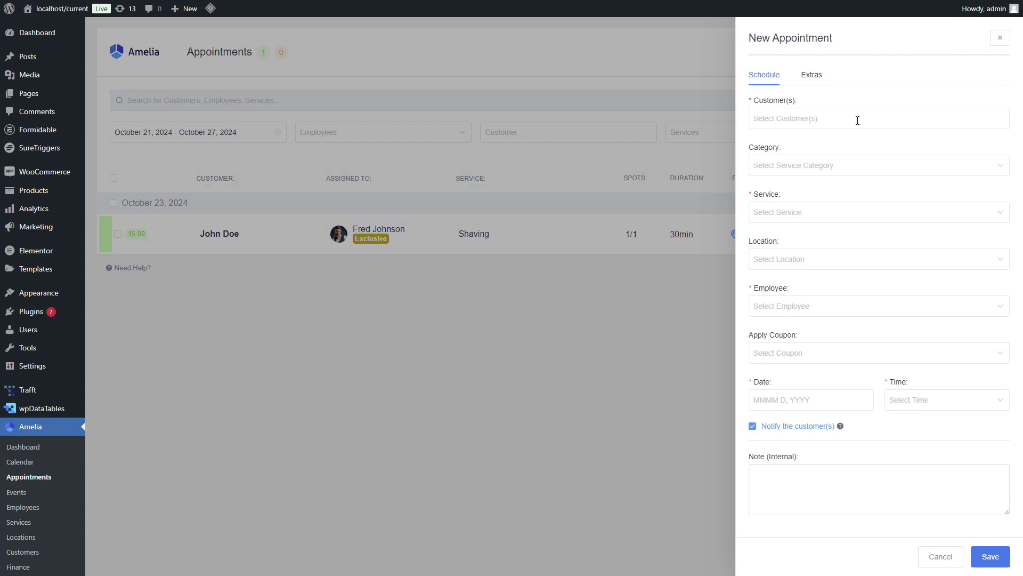
pyautogui.click(819, 119)
pyautogui.write('Peter')
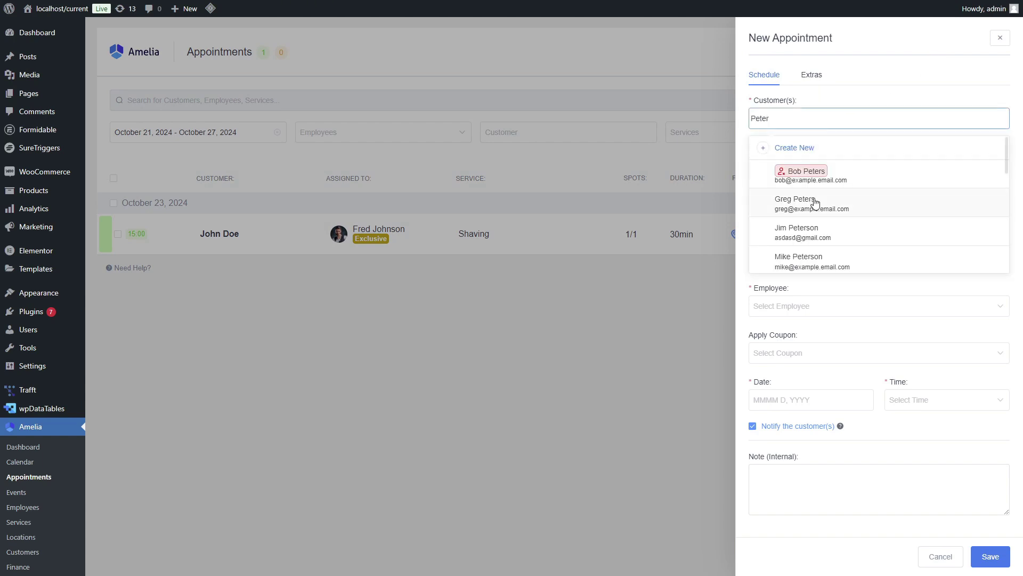
pyautogui.click(814, 201)
pyautogui.click(808, 282)
pyautogui.click(807, 305)
pyautogui.click(807, 379)
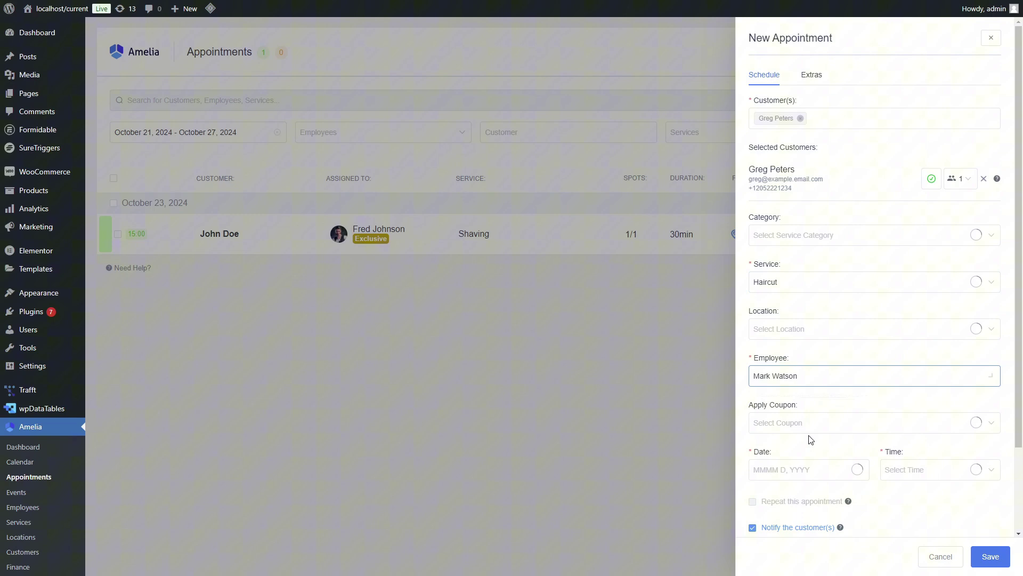
pyautogui.click(808, 425)
pyautogui.click(798, 449)
# Schedule it for October 25, 2024 at 11:30 and save the appointment
pyautogui.click(814, 470)
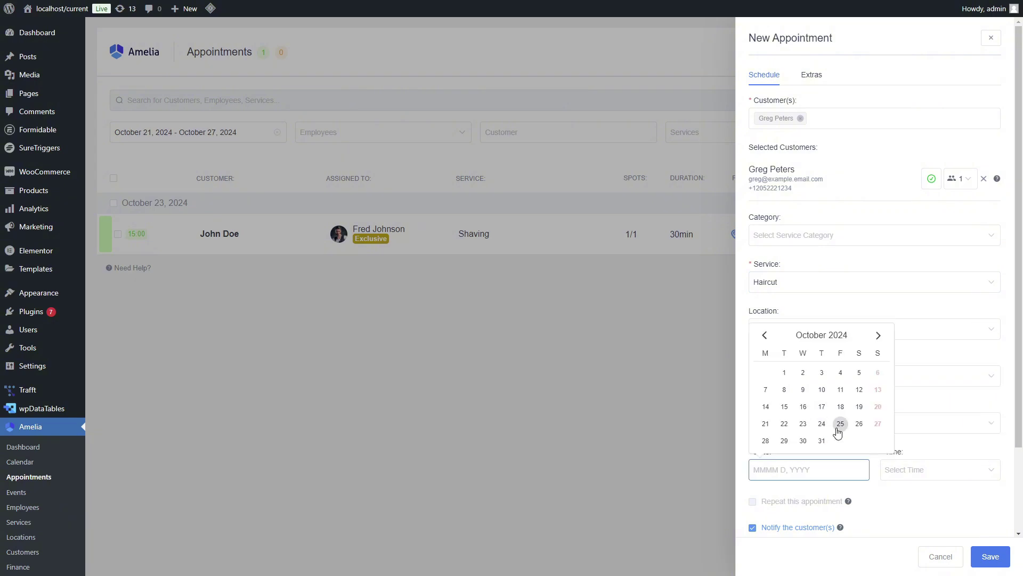
pyautogui.click(838, 432)
pyautogui.click(930, 473)
pyautogui.click(919, 418)
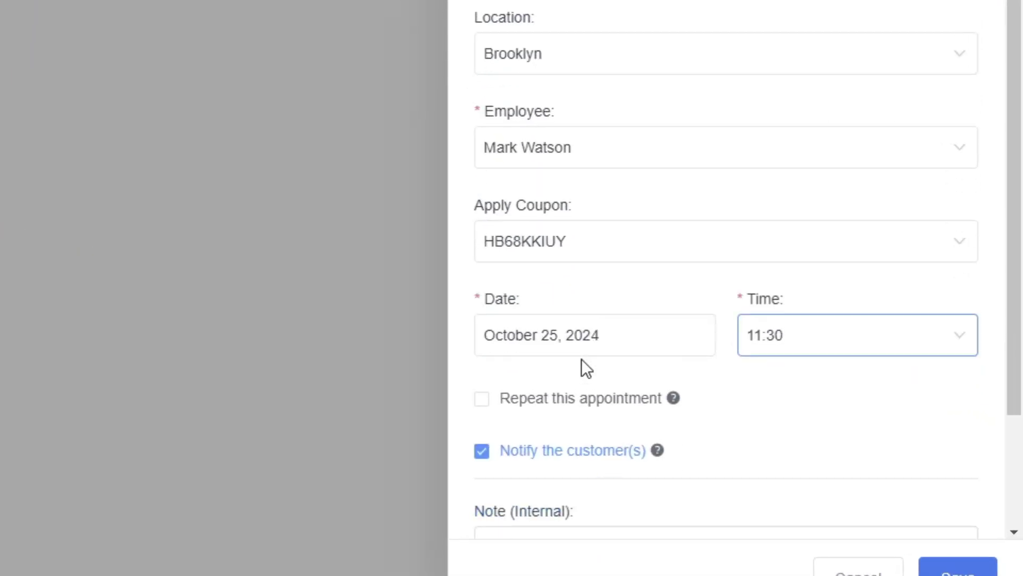
pyautogui.scroll(-1, 582, 359)
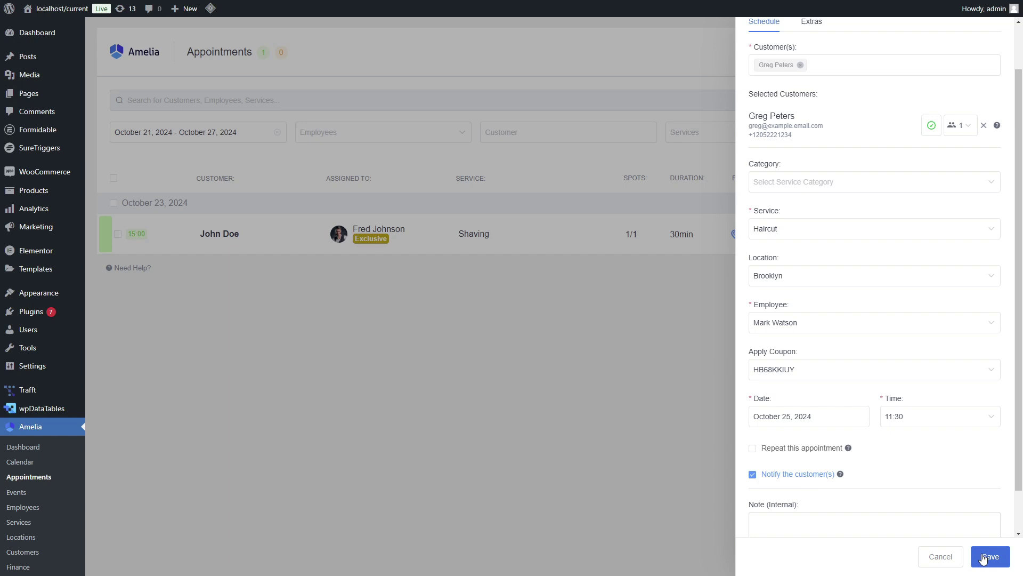
pyautogui.click(984, 557)
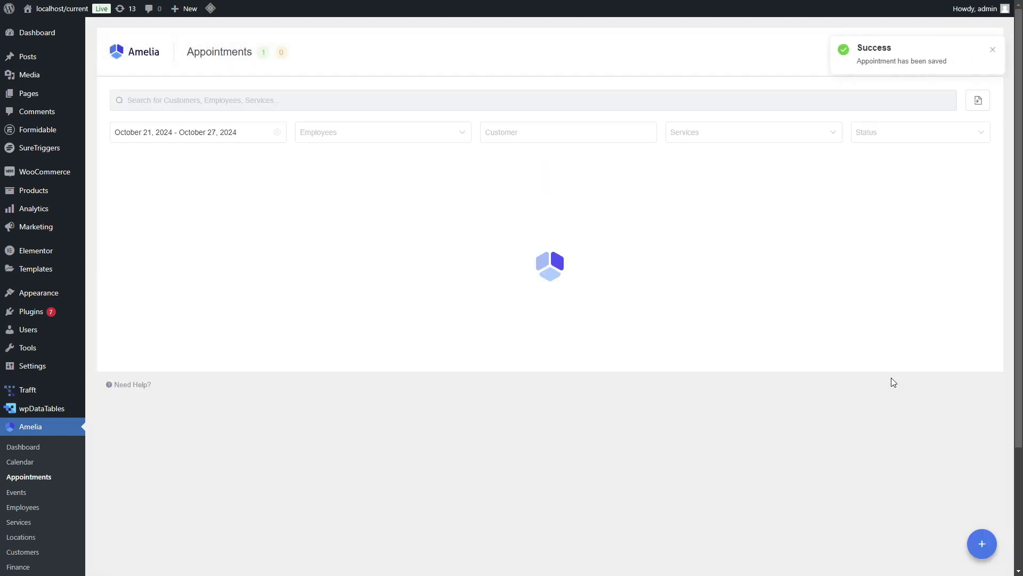
pyautogui.click(961, 296)
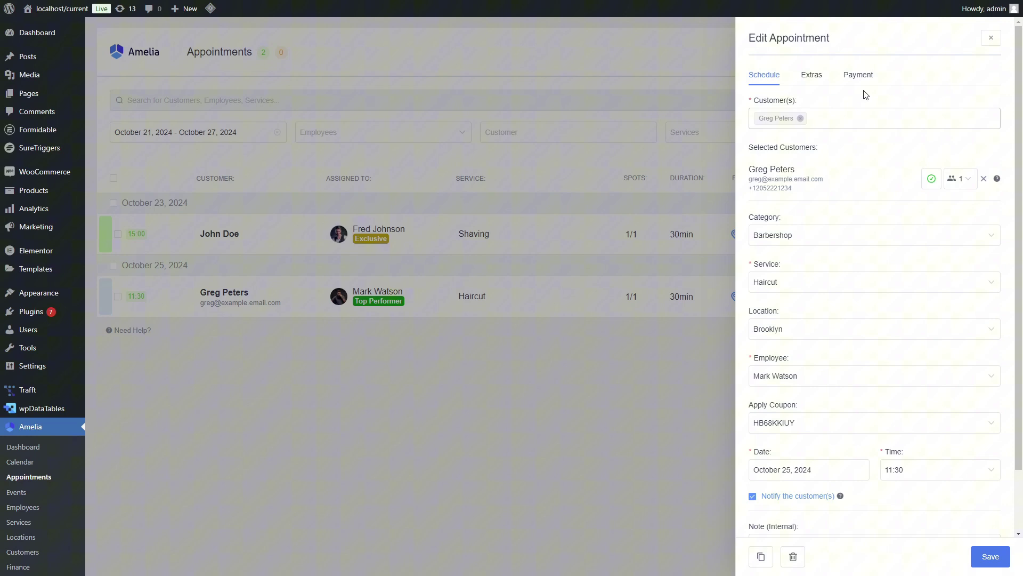
pyautogui.click(858, 77)
pyautogui.doubleClick(880, 278)
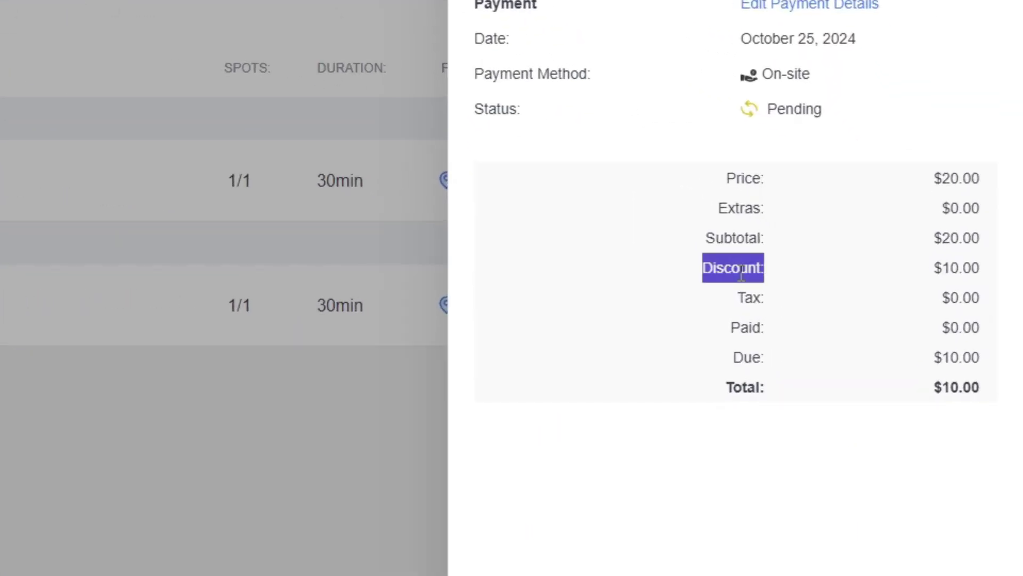
pyautogui.moveTo(981, 277); pyautogui.dragTo(1003, 280)
pyautogui.click(931, 390)
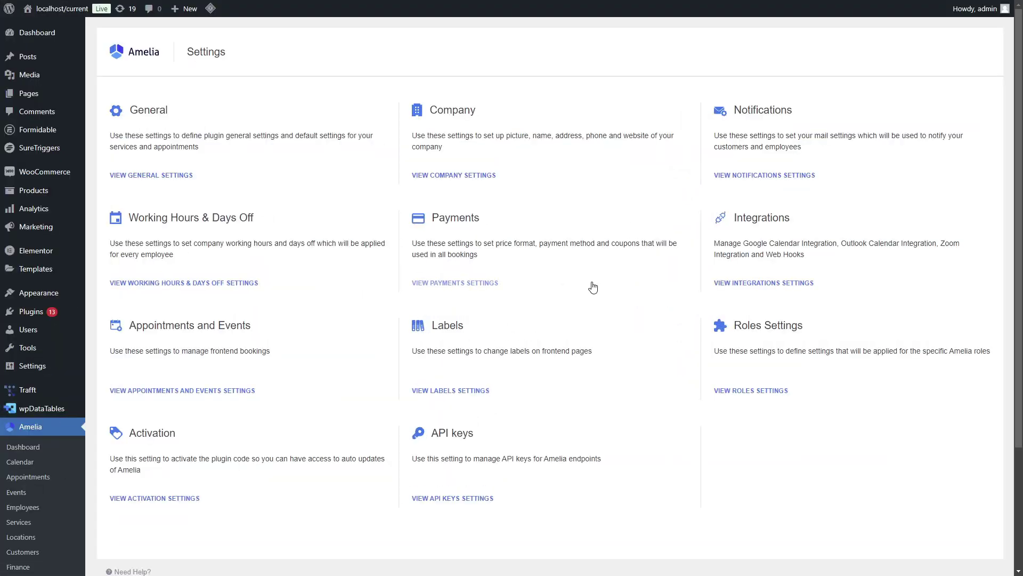
# Check Payments settings unchanged, then view the Finance coupons list with HB68KKIUY used twice
pyautogui.click(593, 288)
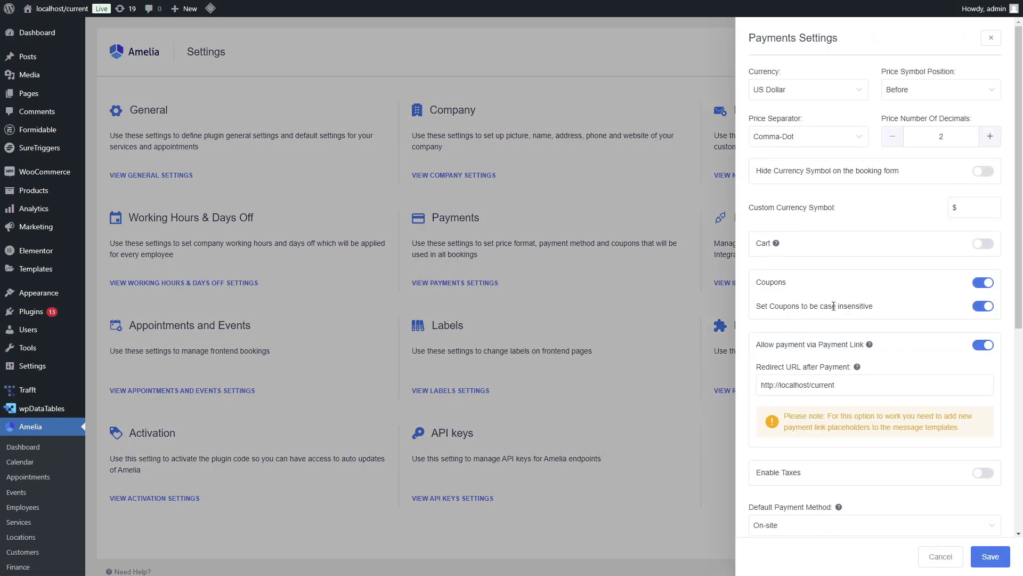
pyautogui.click(309, 431)
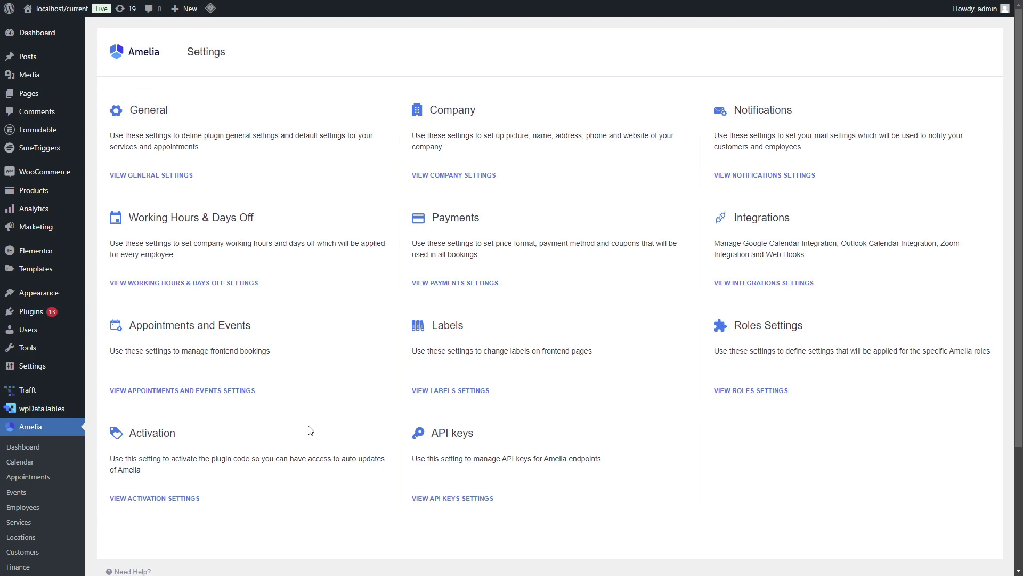
pyautogui.scroll(-3, 309, 427)
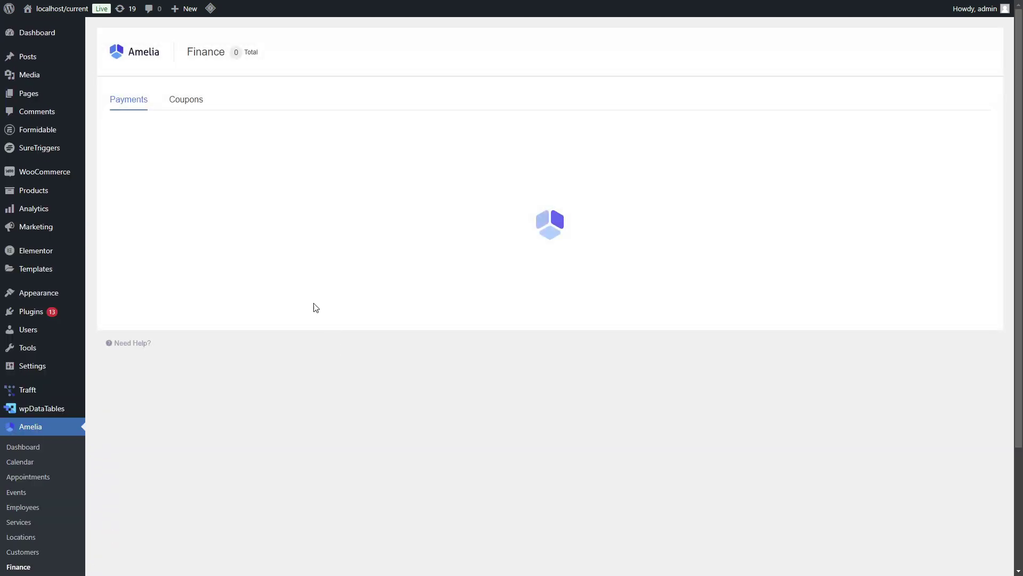
pyautogui.click(200, 105)
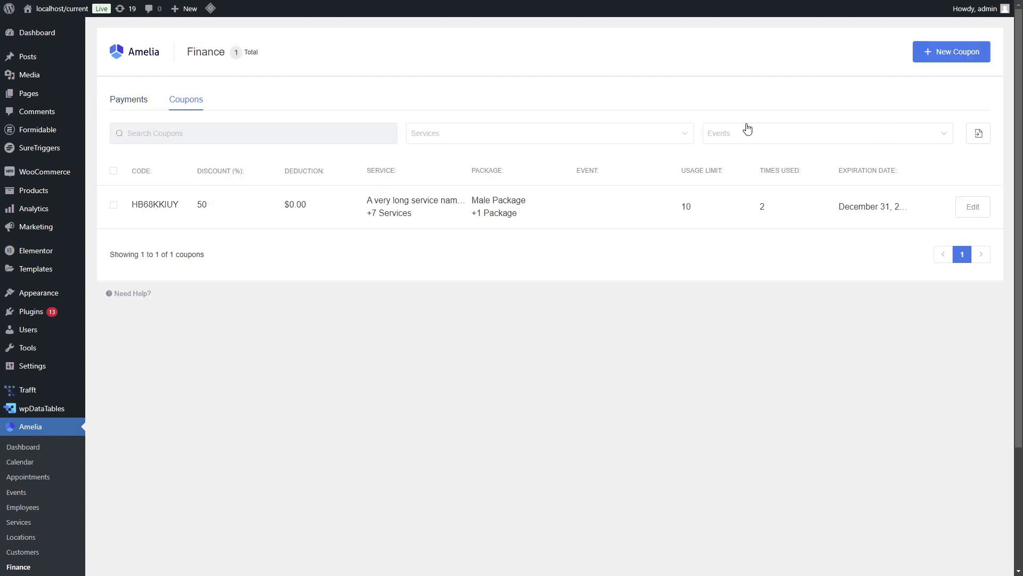
# Create coupon Amelia with a $5 deduction and usage limit 5
pyautogui.click(946, 54)
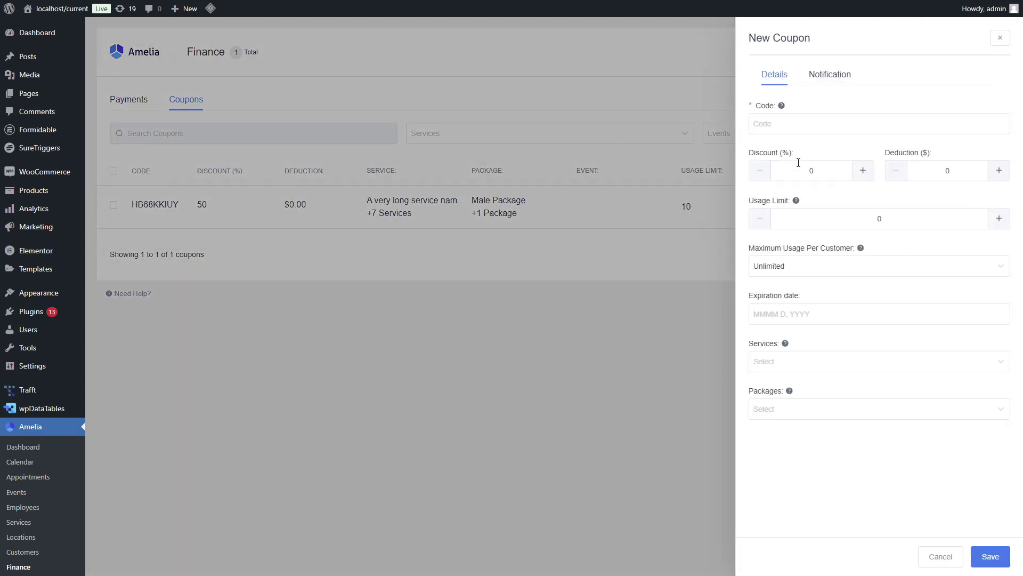
pyautogui.click(806, 124)
pyautogui.write('Amelia')
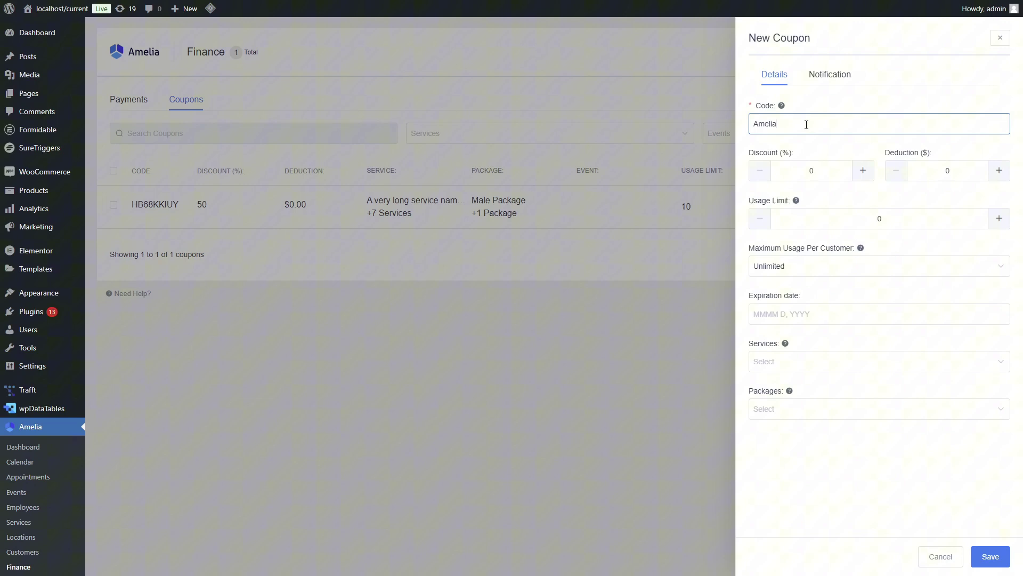
pyautogui.click(948, 169)
pyautogui.write('5')
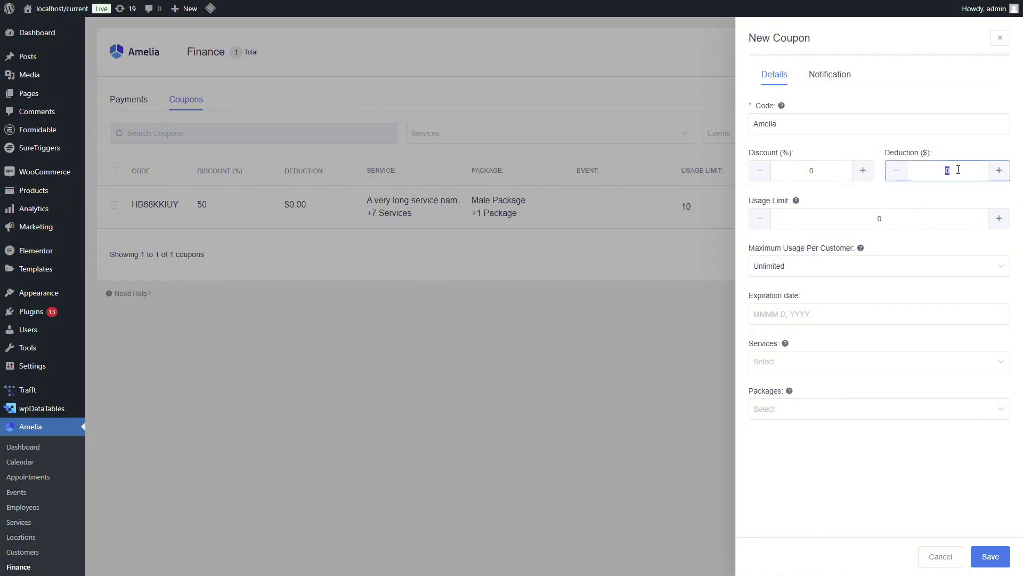
pyautogui.doubleClick(899, 219)
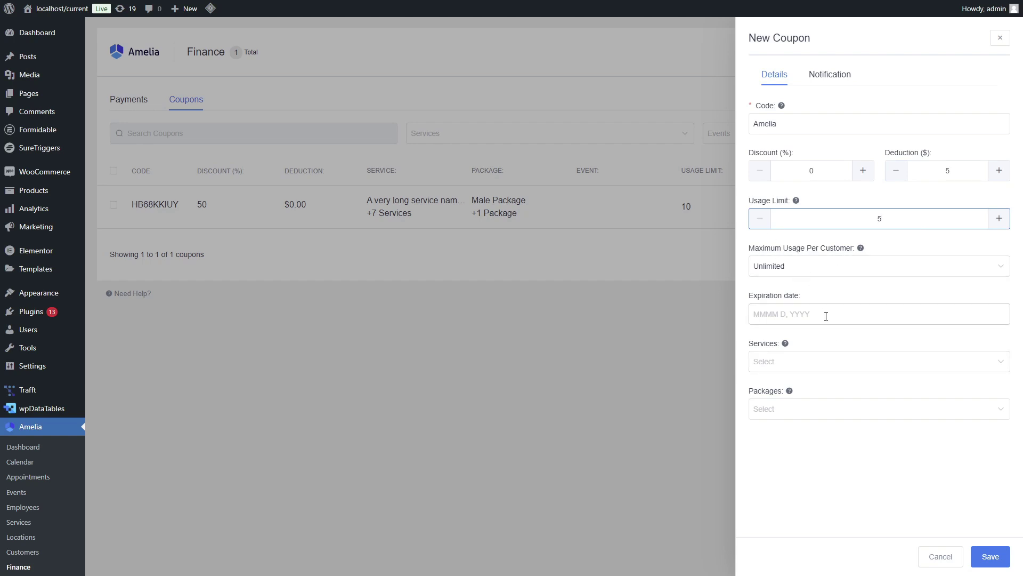
# Apply the Amelia coupon to all services and packages and save it
pyautogui.click(851, 369)
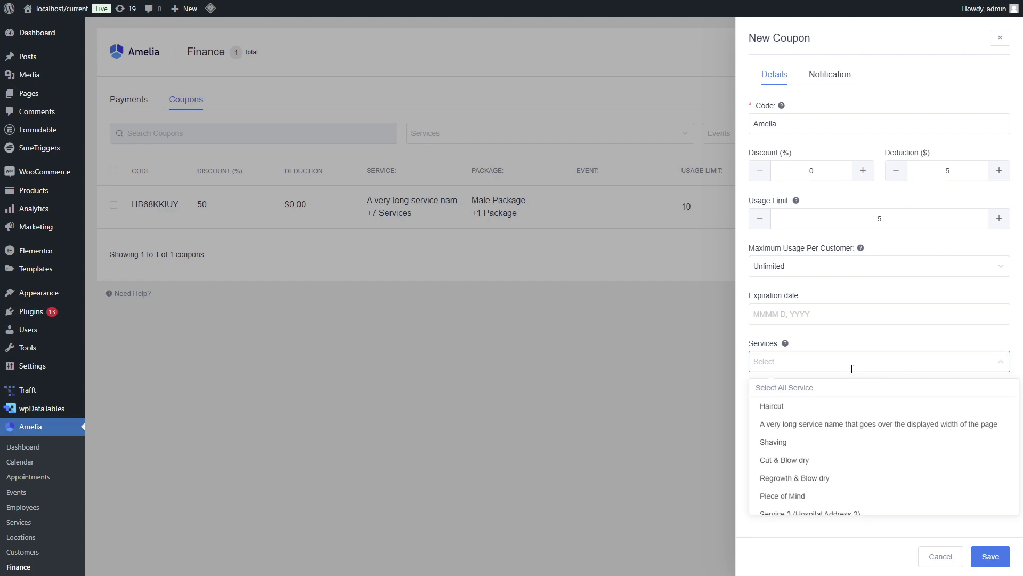
pyautogui.click(854, 386)
pyautogui.click(845, 412)
pyautogui.click(822, 438)
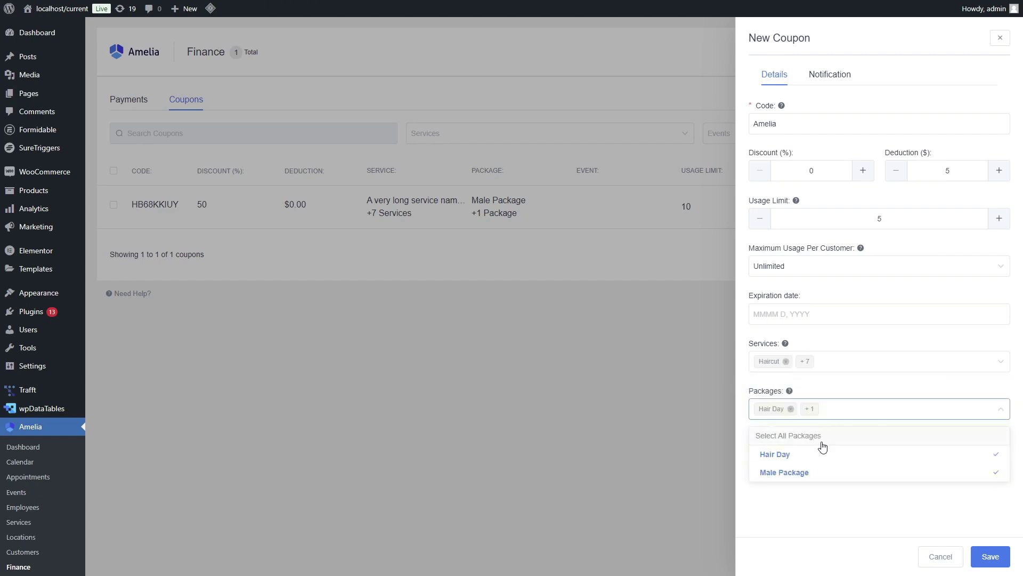
pyautogui.click(989, 556)
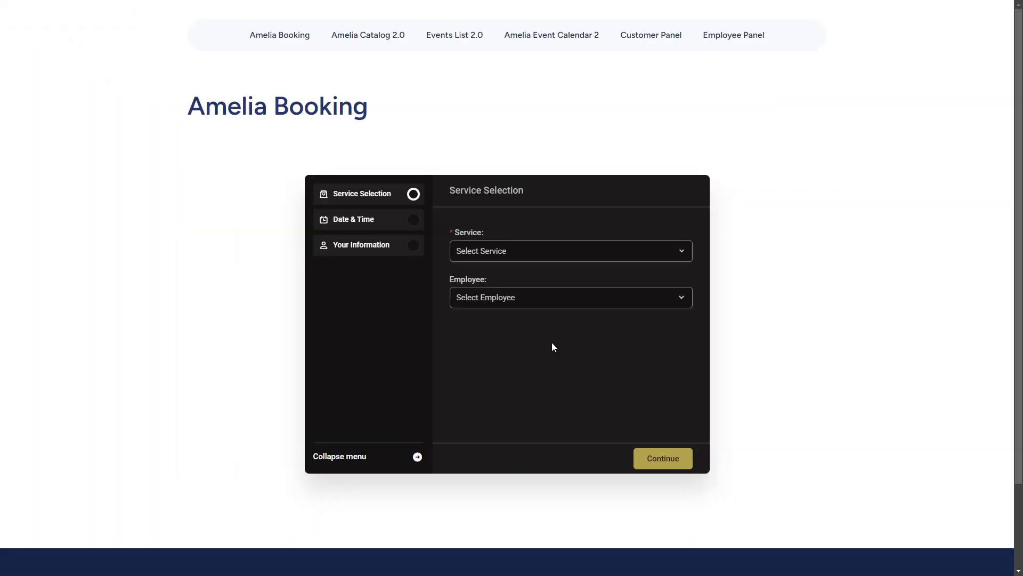
# Choose the Regrowth & Blow dry service and the Hair Day package, then continue to customer info
pyautogui.click(513, 251)
pyautogui.moveTo(474, 311)
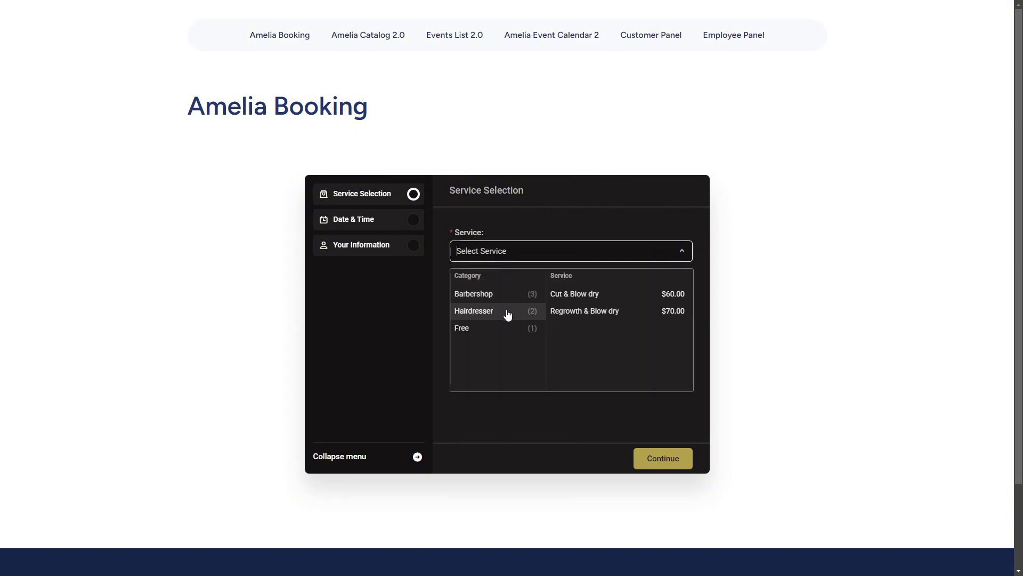
pyautogui.click(581, 313)
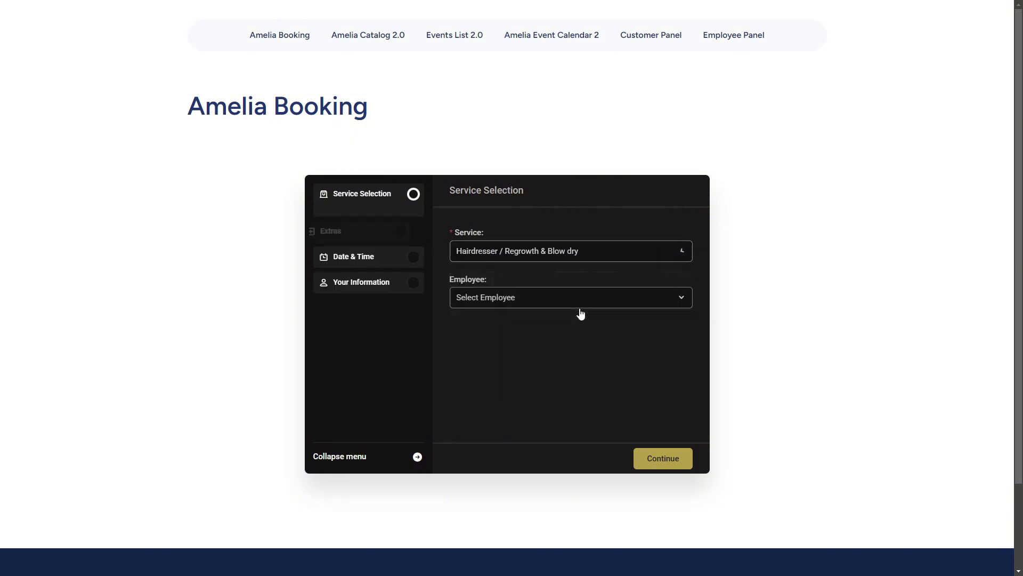
pyautogui.click(669, 462)
pyautogui.click(549, 386)
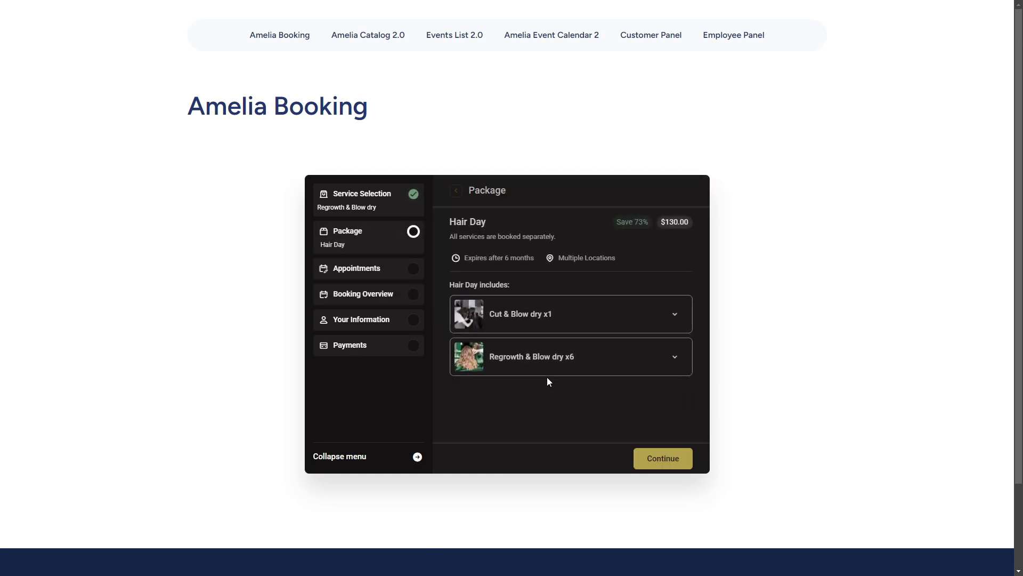
pyautogui.click(666, 460)
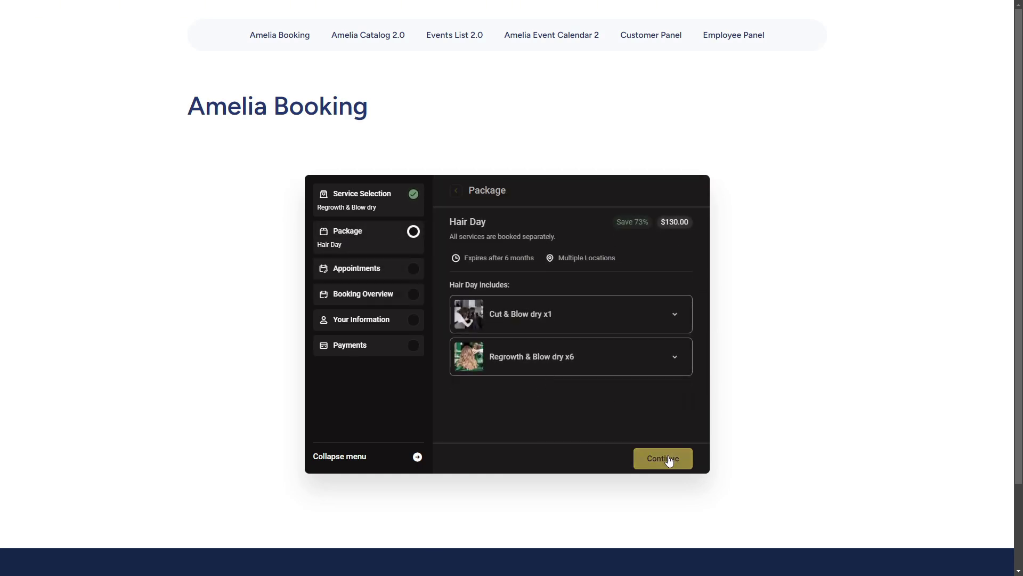
pyautogui.click(668, 462)
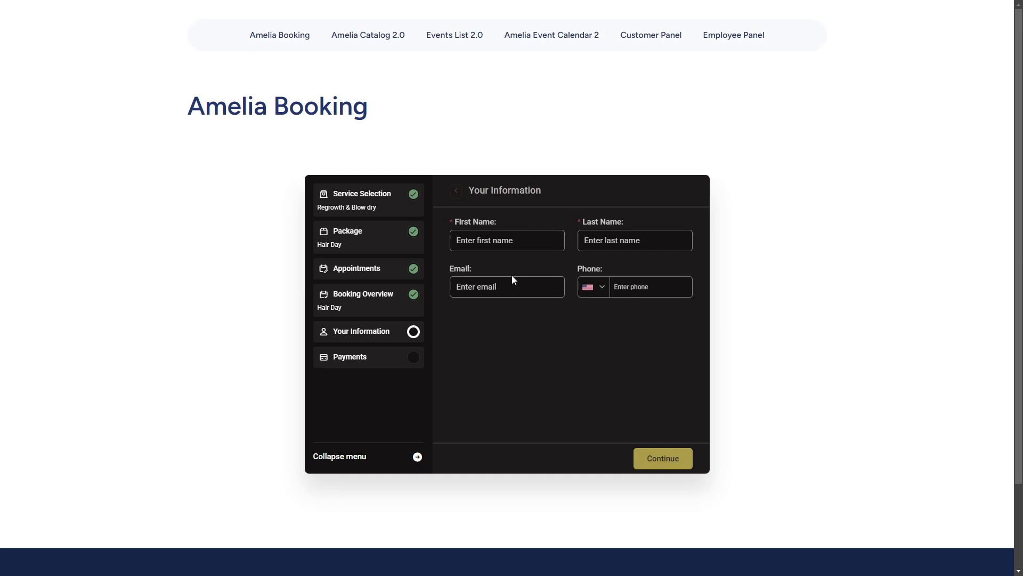
# Enter Jane Doe's name and apply the Amelia coupon, cutting the $130 total to $125.00
pyautogui.click(491, 240)
pyautogui.write('Jane')
pyautogui.press('Tab')
pyautogui.write('Doe')
pyautogui.click(674, 464)
pyautogui.click(548, 302)
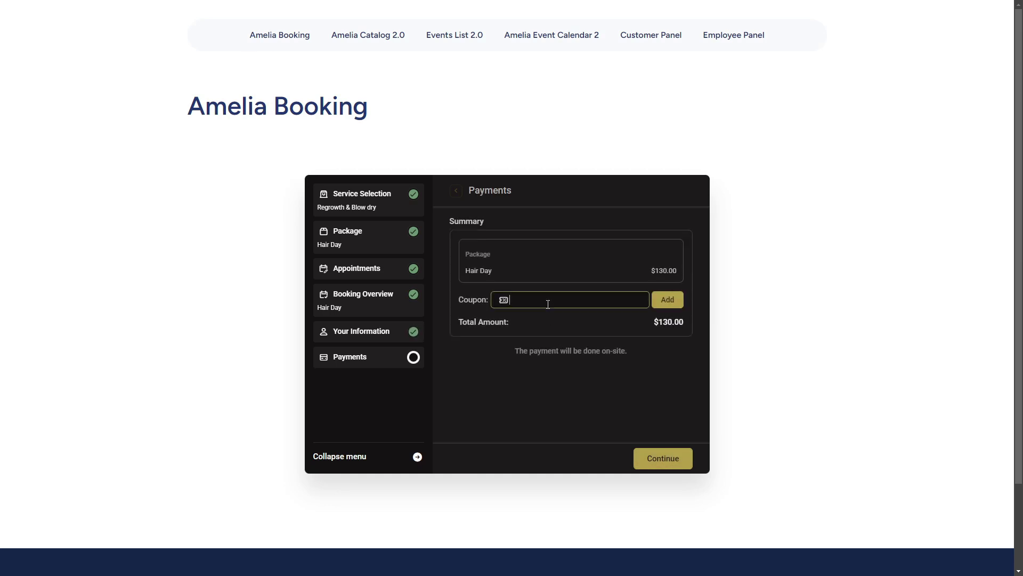
pyautogui.write('melia')
pyautogui.click(667, 302)
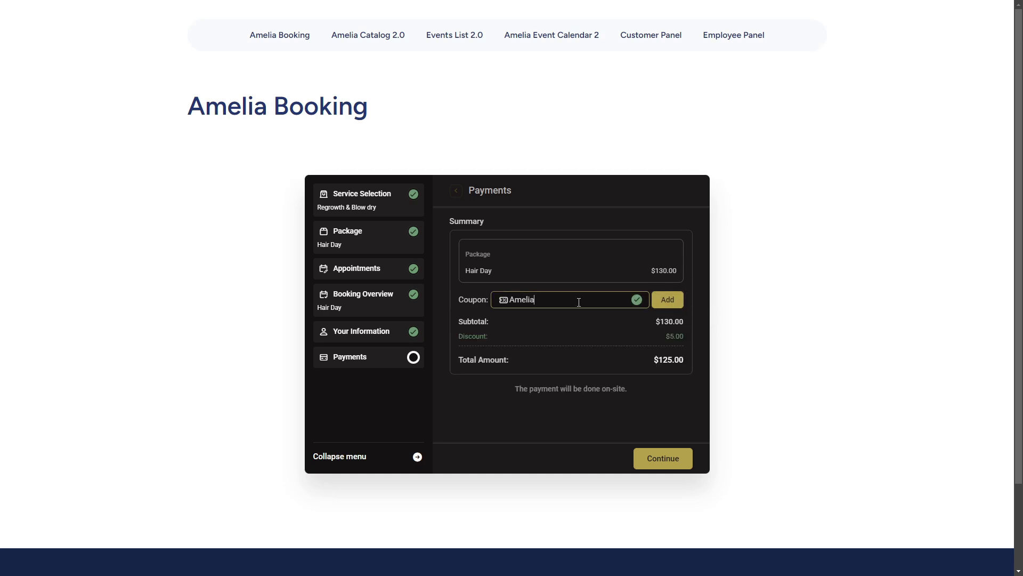
pyautogui.moveTo(566, 302); pyautogui.dragTo(514, 303)
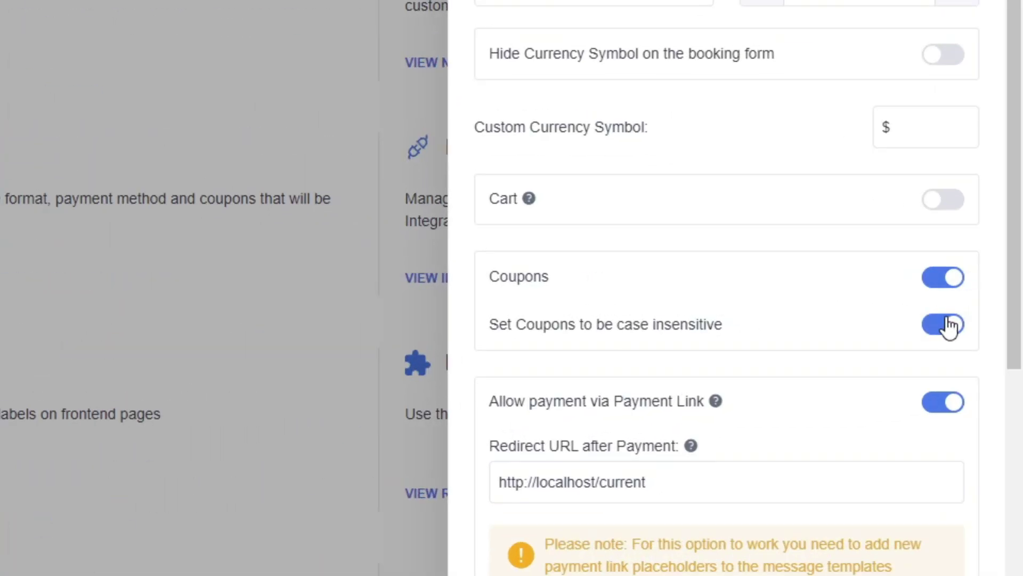
# Turn off 'Set Coupons to be case insensitive' in Payments settings and save
pyautogui.click(946, 325)
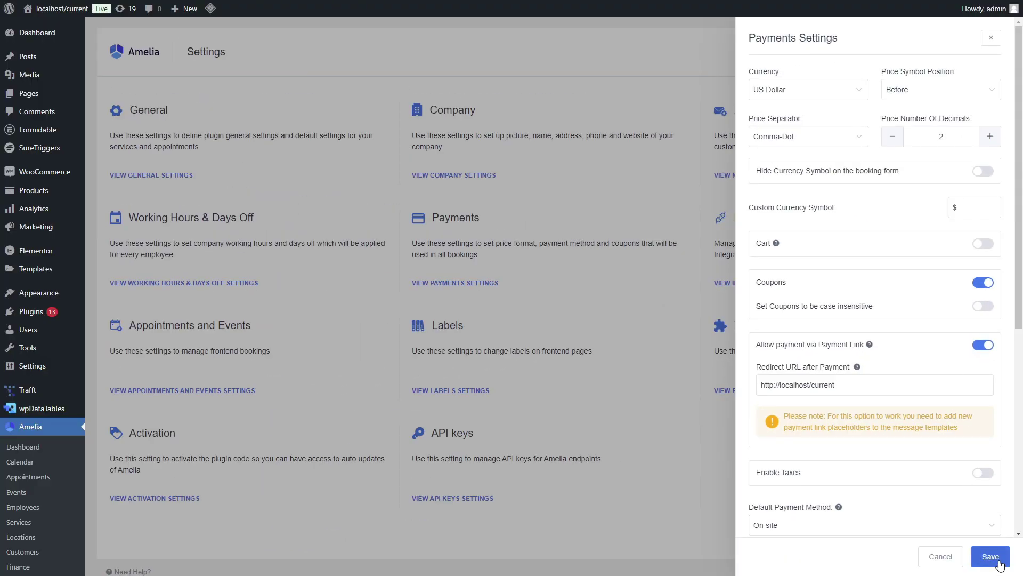
pyautogui.click(991, 556)
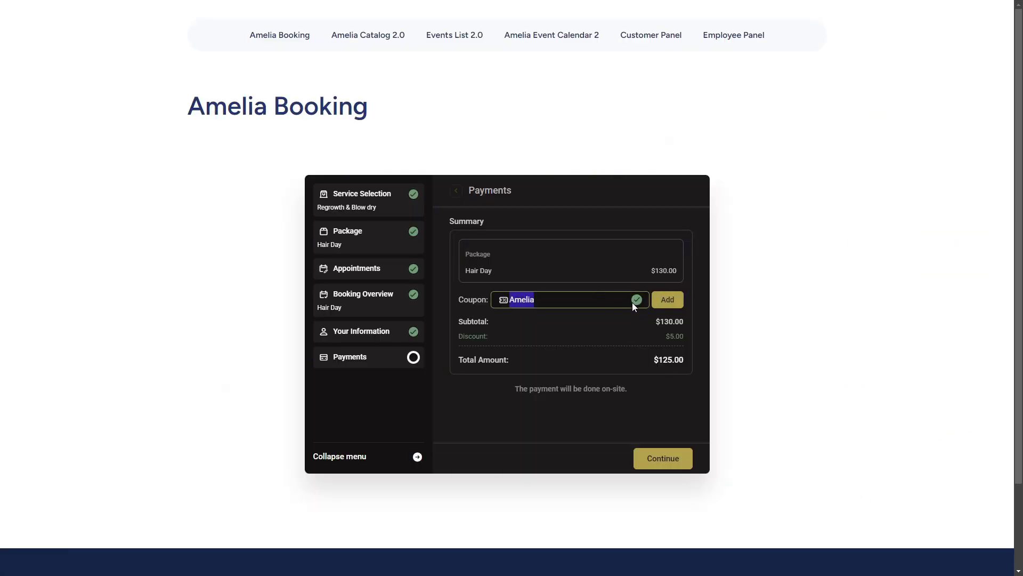
# Confirm lowercase 'amelia' is rejected, then apply 'Amelia' for the $125 total
pyautogui.press('BackSpace')
pyautogui.click(661, 303)
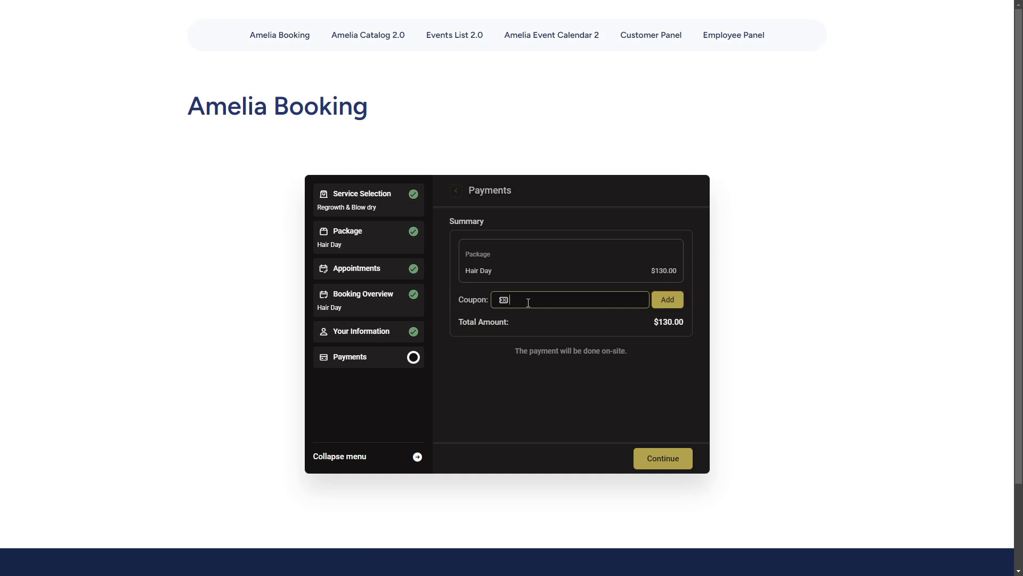
pyautogui.write('amelia')
pyautogui.click(670, 308)
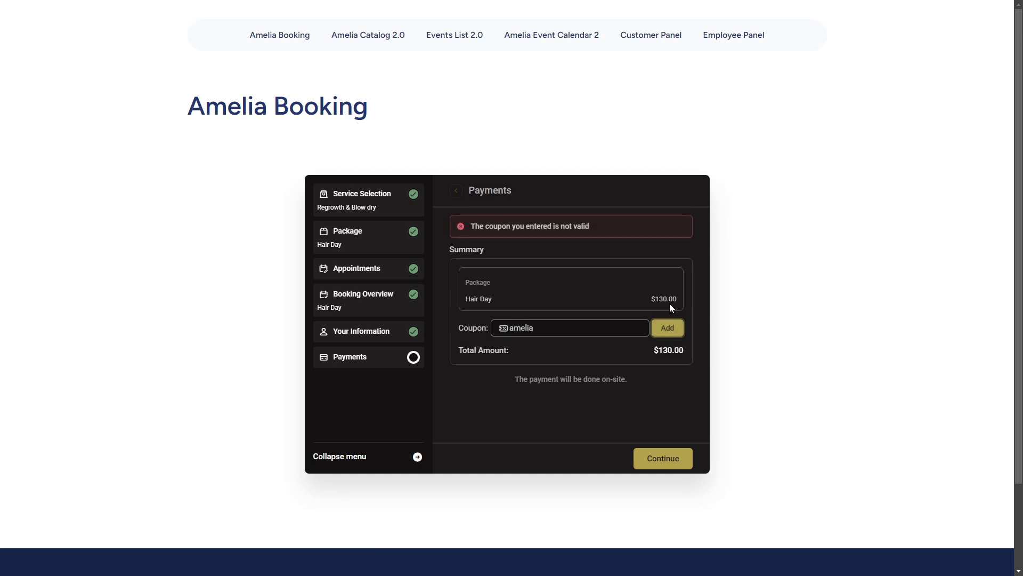
pyautogui.click(516, 331)
pyautogui.press('BackSpace')
pyautogui.write('A')
pyautogui.click(662, 304)
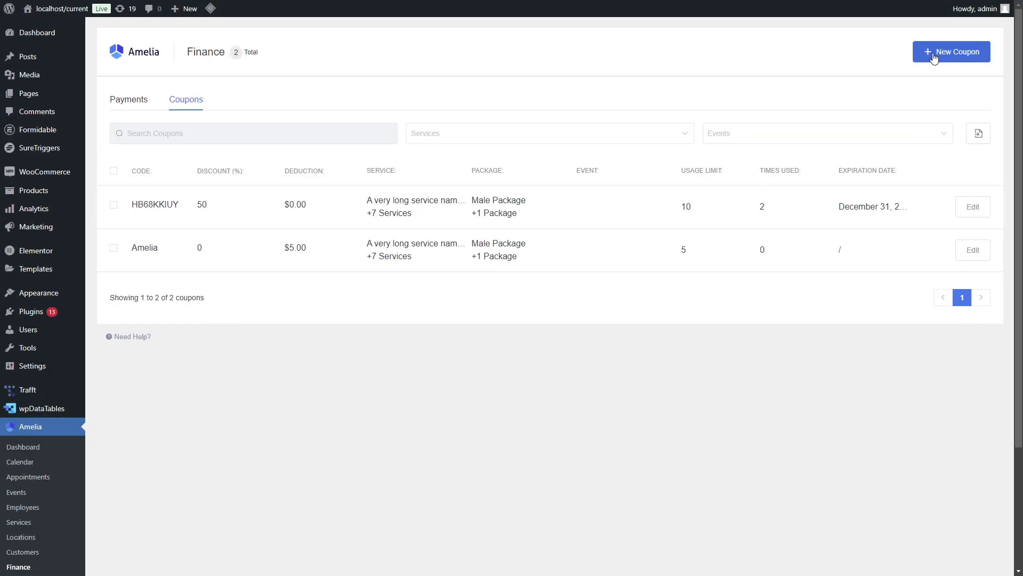
# Create the ThankYou coupon with 20% discount, usage limit 100 and 5 uses per customer
pyautogui.click(934, 56)
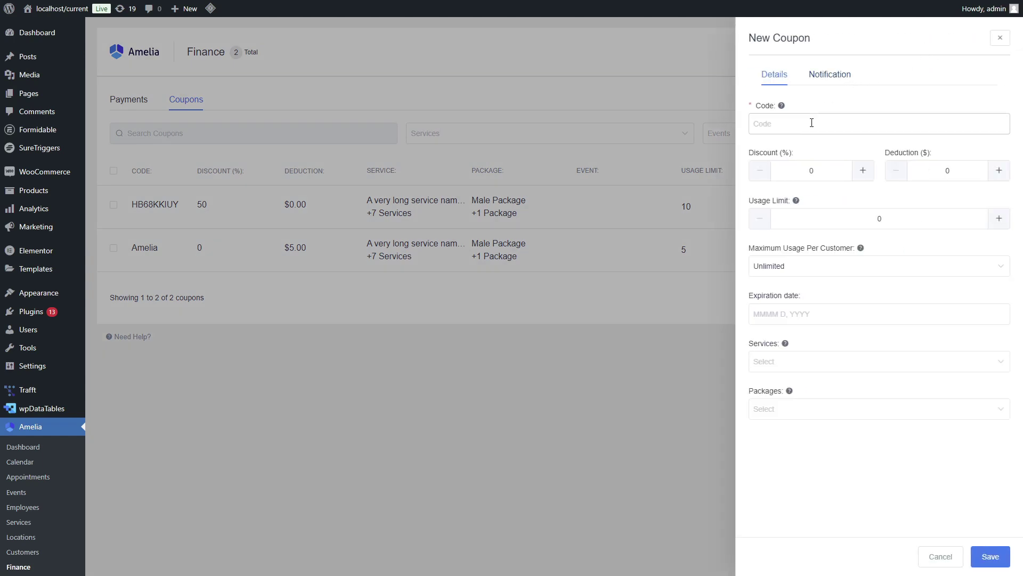
pyautogui.click(812, 123)
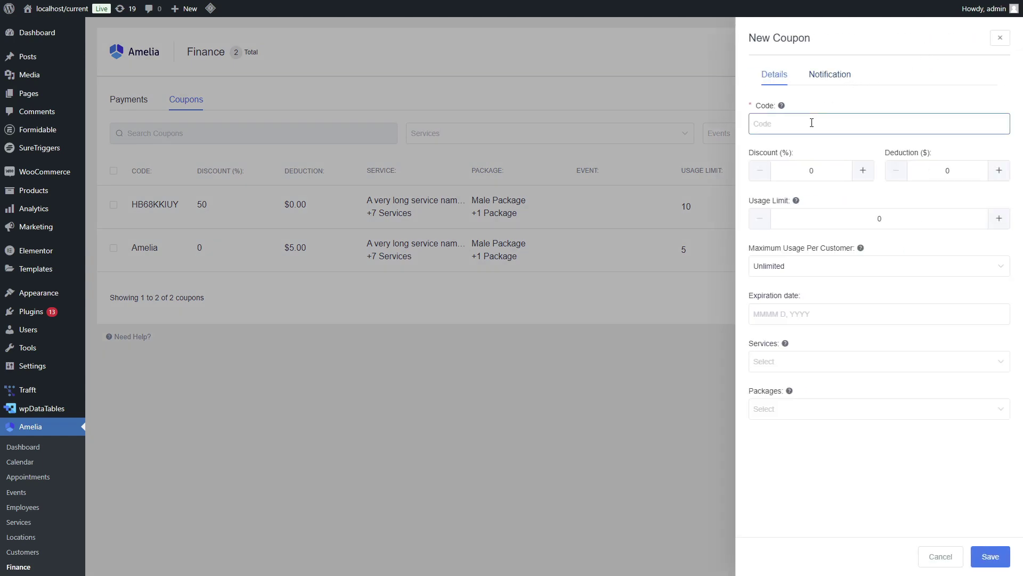
pyautogui.write('ThankYou')
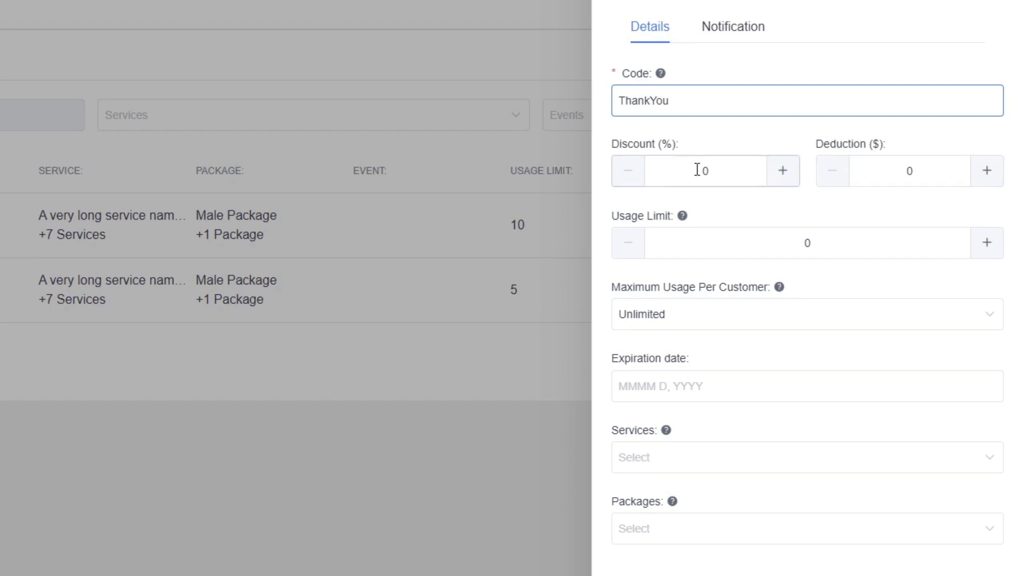
pyautogui.click(697, 170)
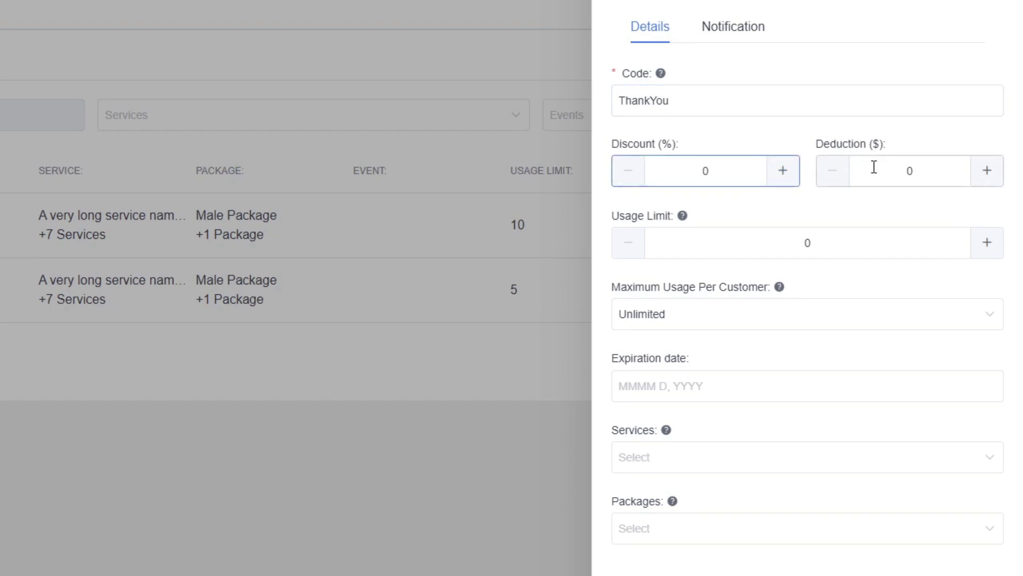
pyautogui.write('2')
pyautogui.doubleClick(824, 241)
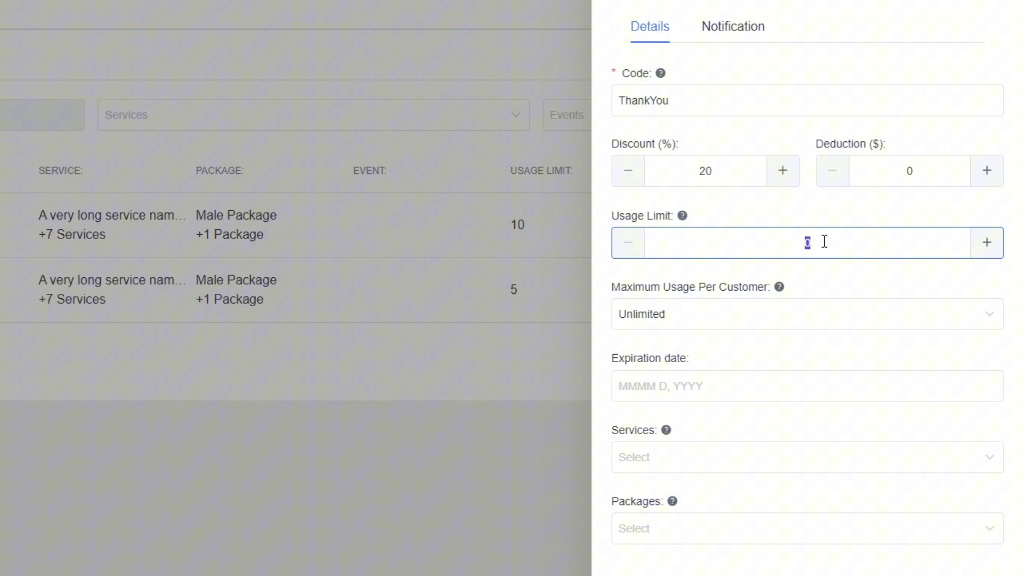
pyautogui.write('00')
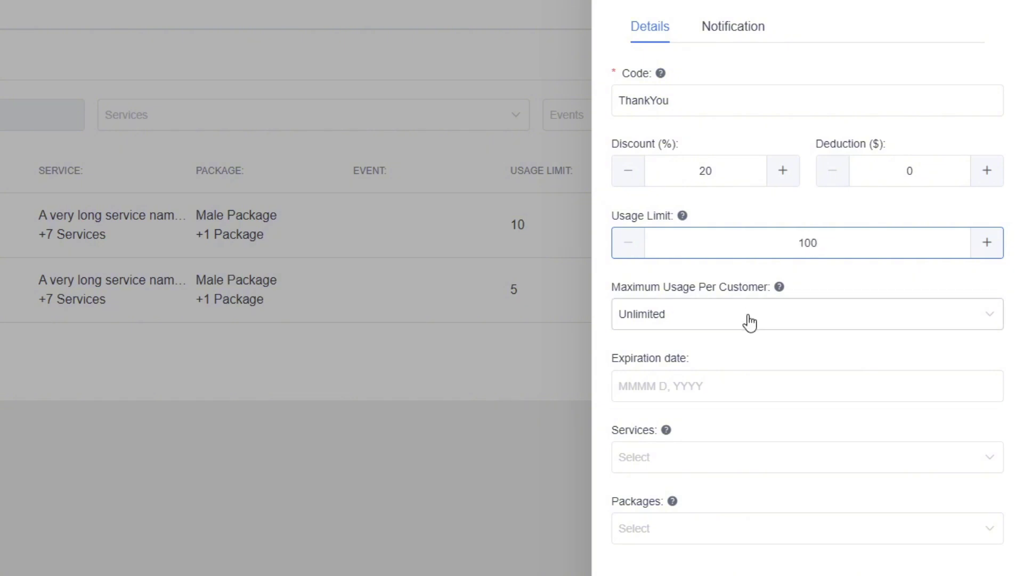
pyautogui.click(749, 314)
pyautogui.click(987, 318)
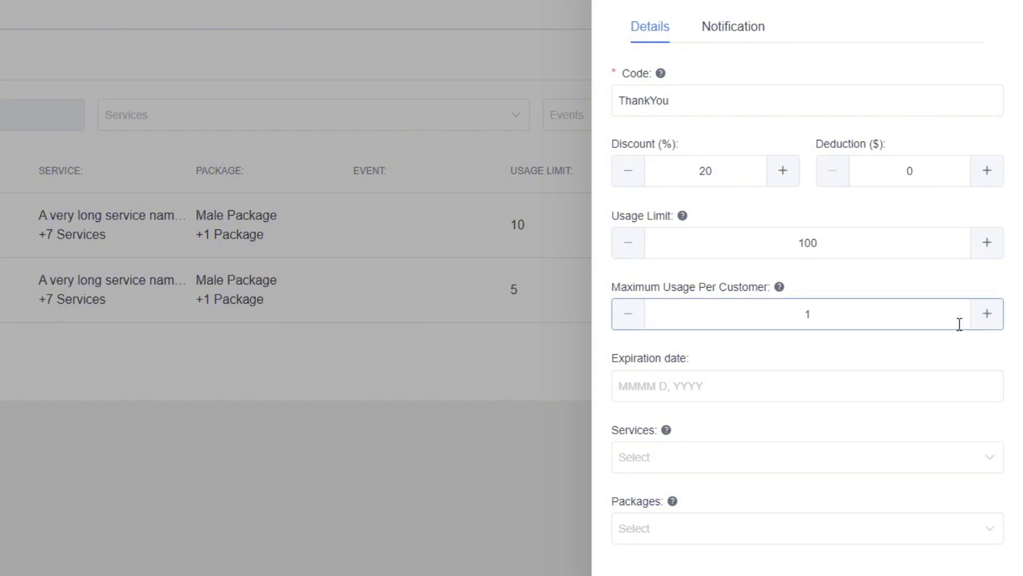
pyautogui.click(992, 316)
pyautogui.click(991, 317)
pyautogui.click(993, 316)
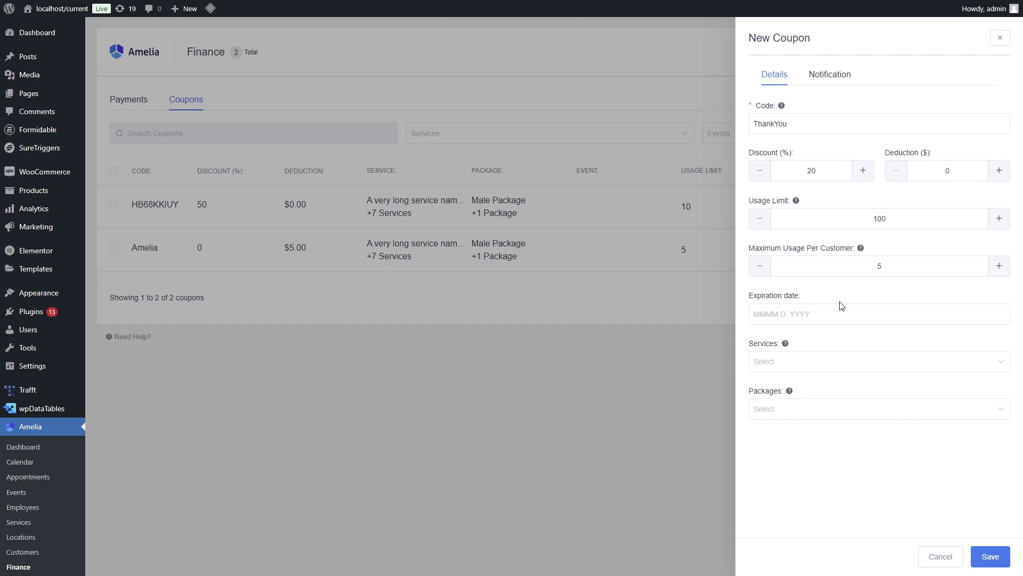
# Apply the coupon to the Haircut, Shaving and Beard Trim services
pyautogui.click(826, 364)
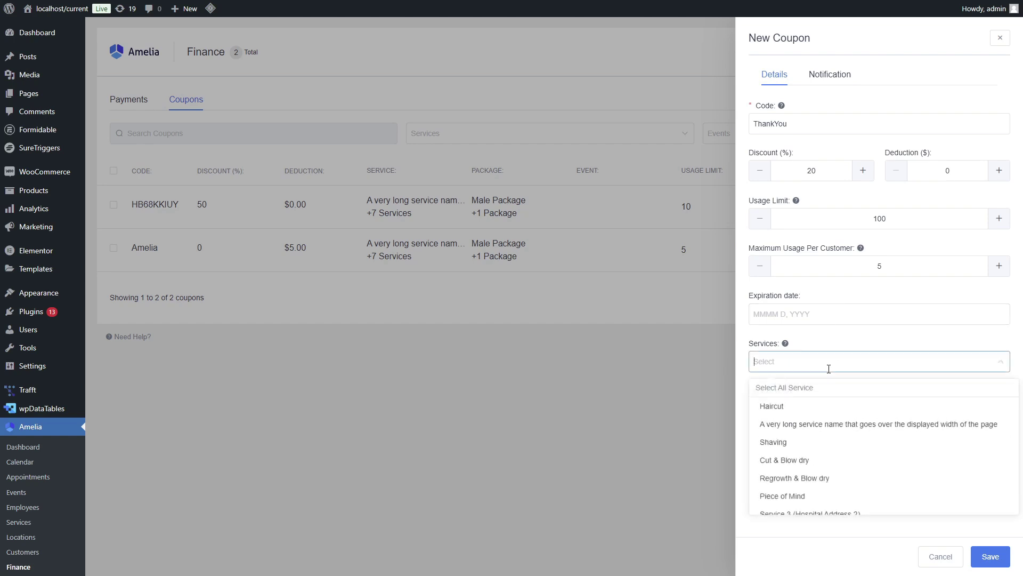
pyautogui.click(797, 408)
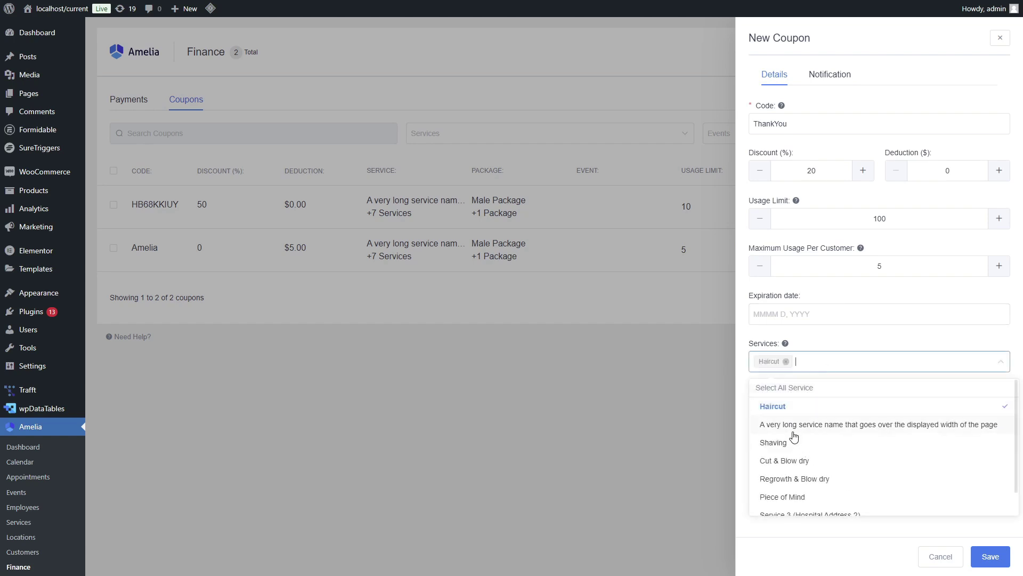
pyautogui.click(788, 443)
pyautogui.scroll(-1, 846, 461)
pyautogui.click(799, 509)
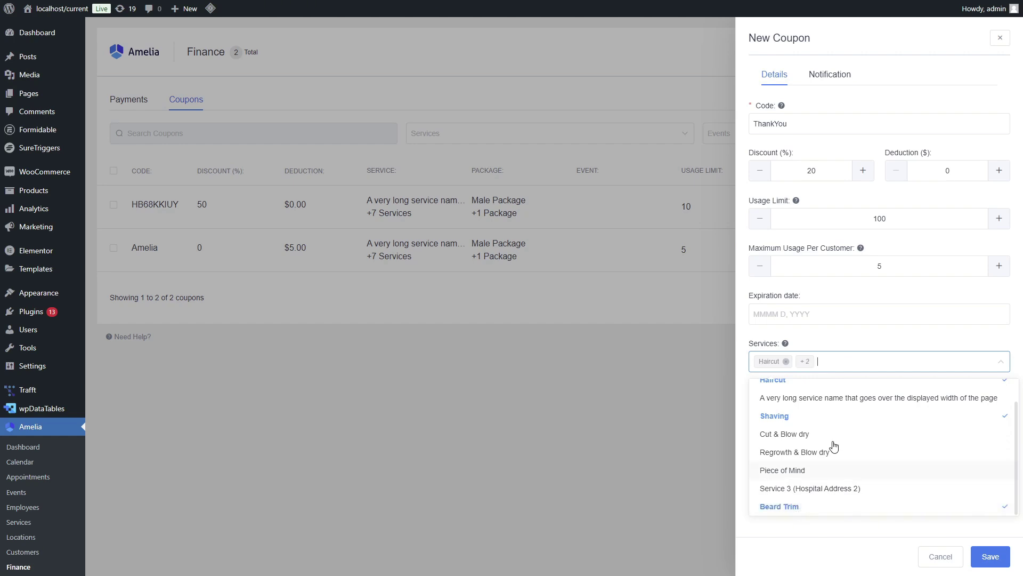
pyautogui.click(846, 342)
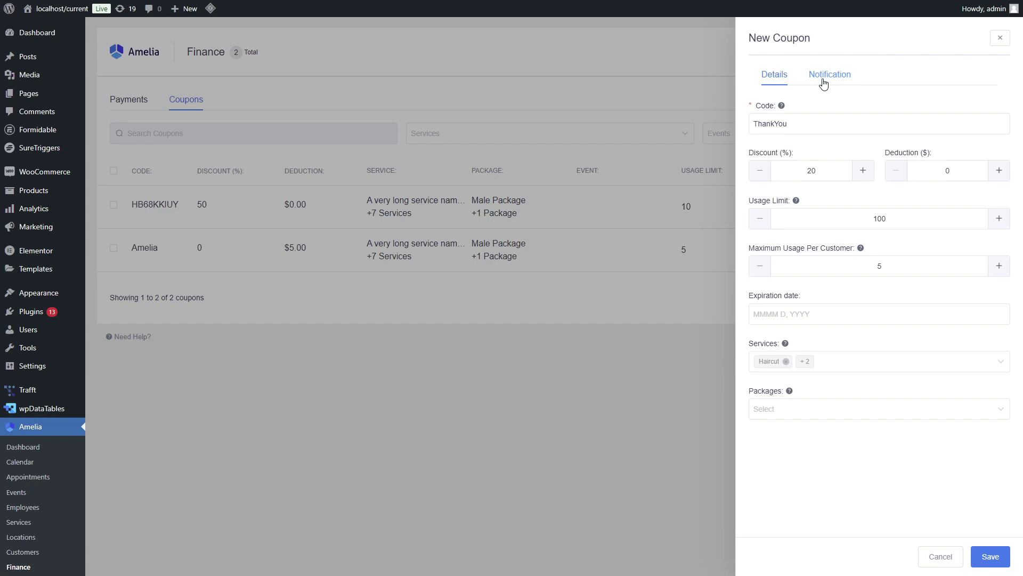
# Set notification interval 5, enable recurring notification, and save the ThankYou coupon
pyautogui.click(824, 84)
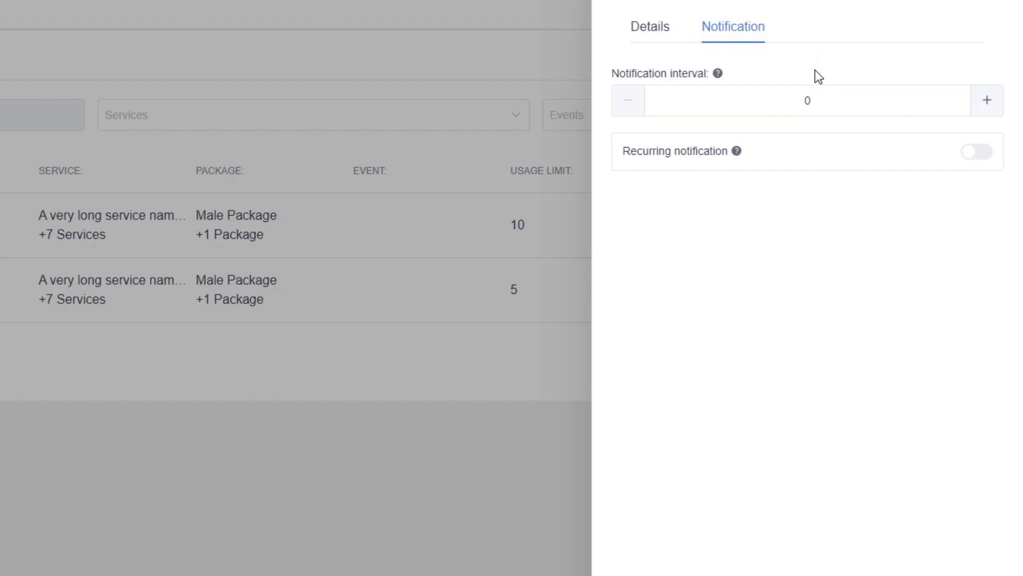
pyautogui.doubleClick(903, 101)
pyautogui.write('5')
pyautogui.click(660, 36)
pyautogui.click(752, 29)
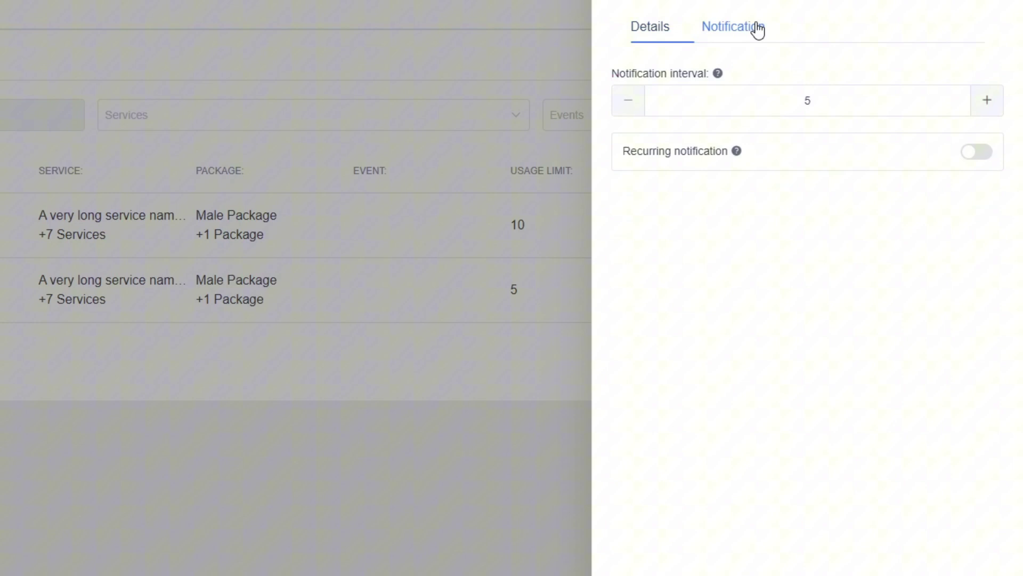
pyautogui.click(969, 156)
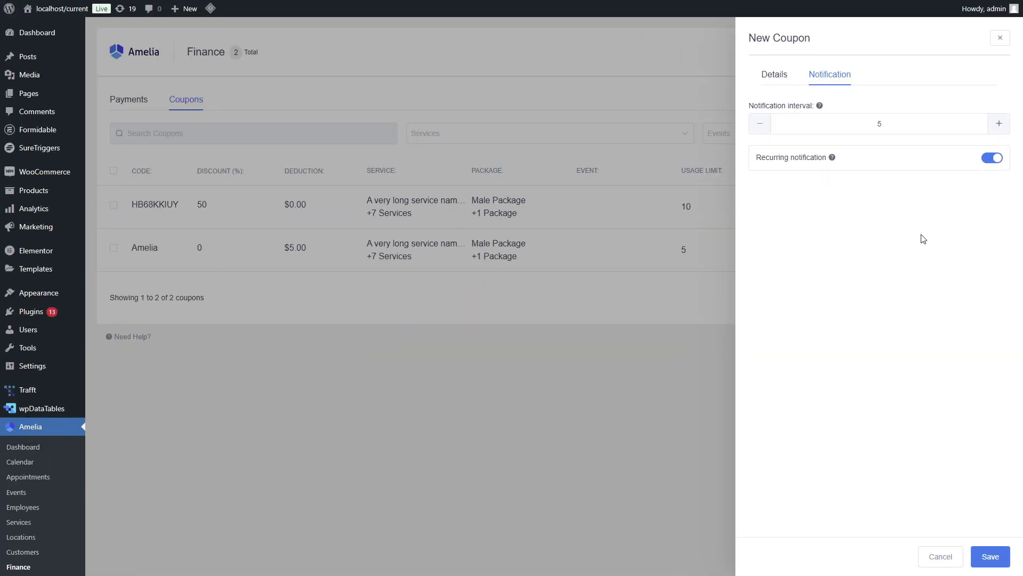
pyautogui.click(986, 554)
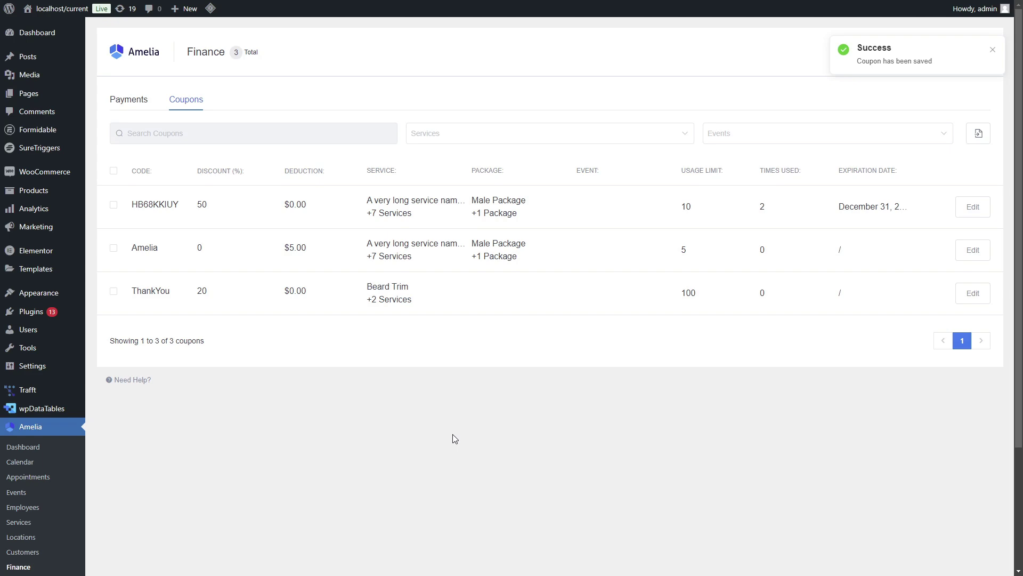
pyautogui.scroll(-3, 134, 440)
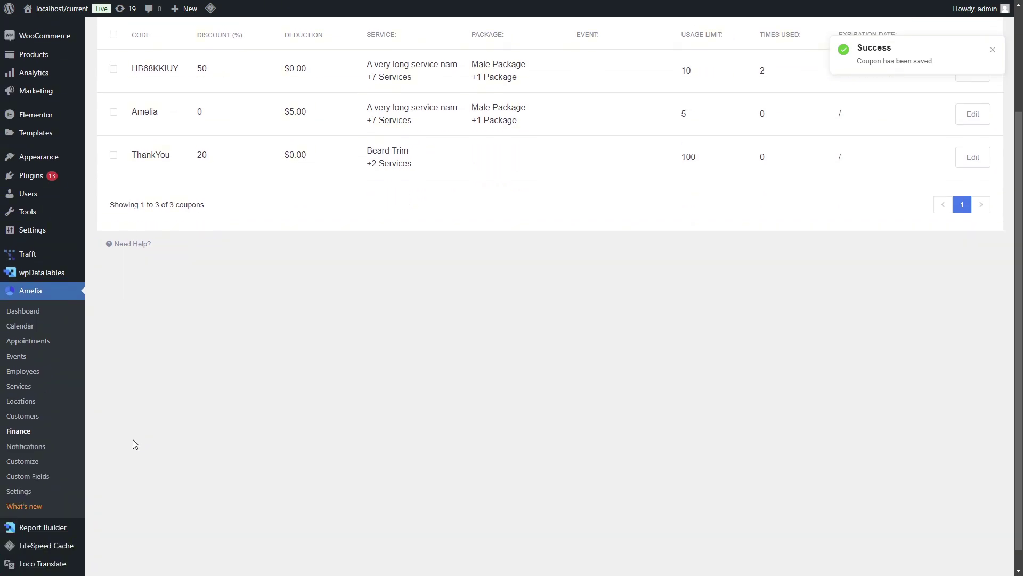
# Paste the Loyalty Bonus paragraph after Cancel Appointment in the Appointment Approved email and bold its heading
pyautogui.click(33, 425)
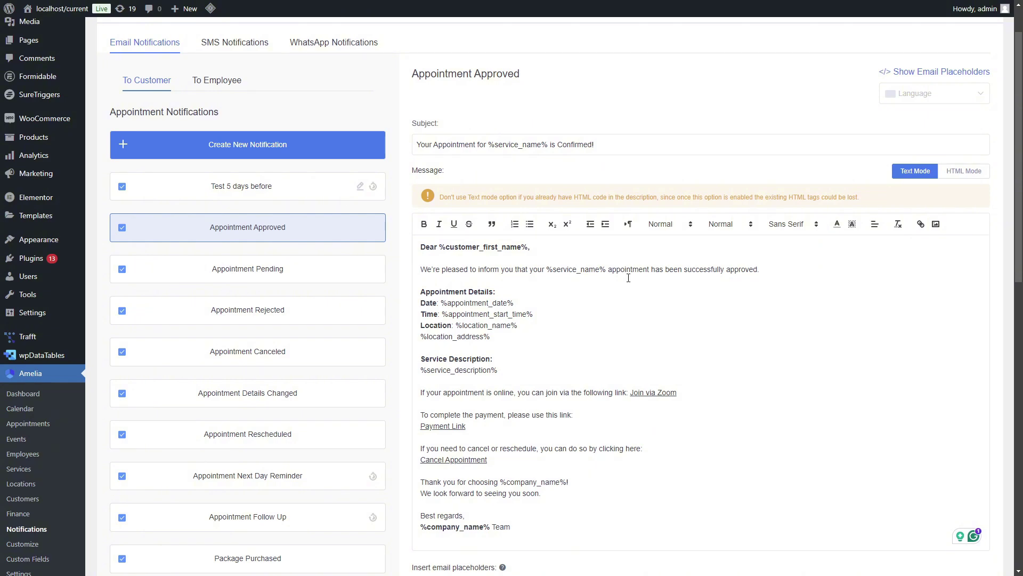
pyautogui.scroll(-1, 625, 282)
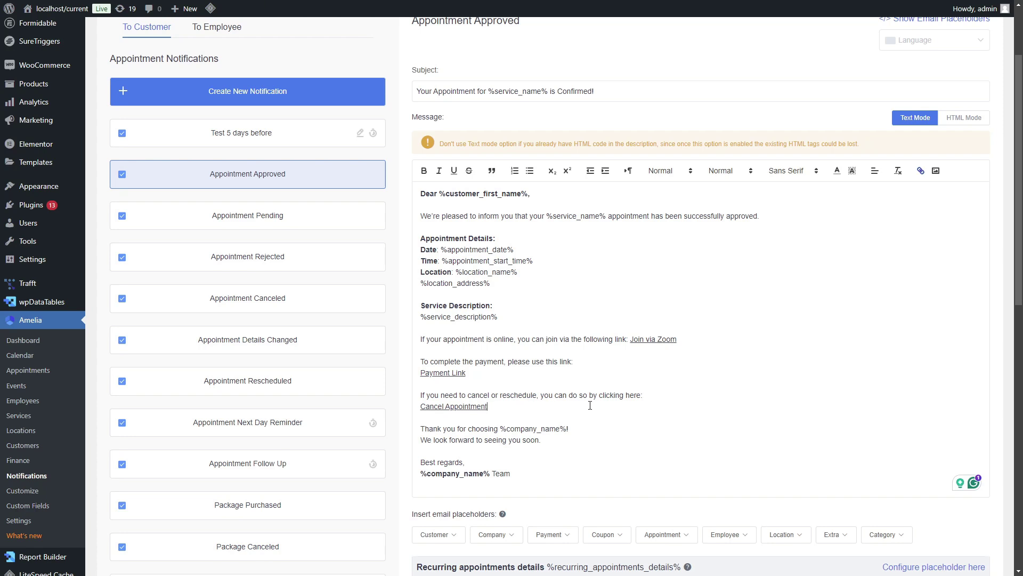
pyautogui.press('Return')
pyautogui.press('Return')
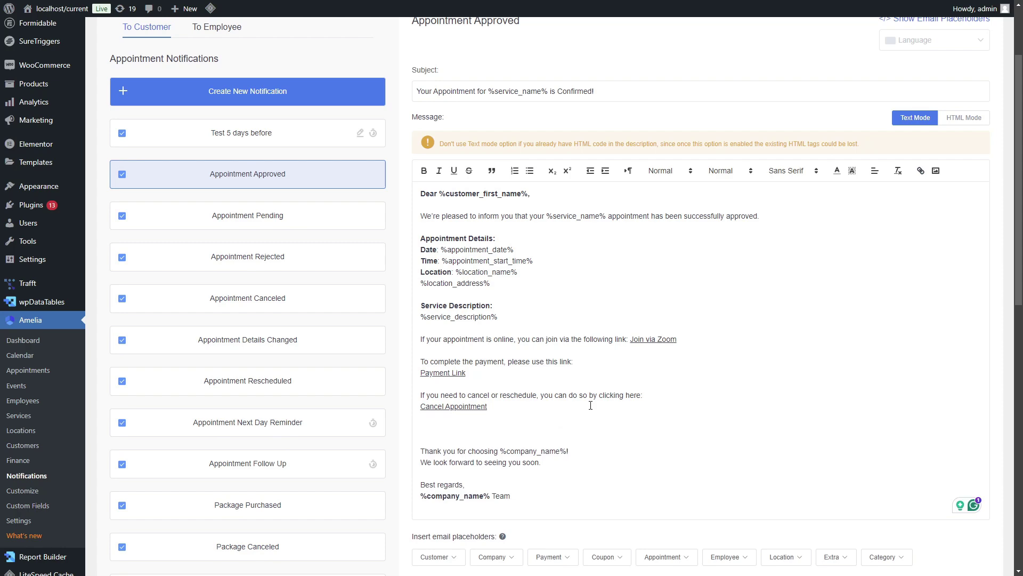
pyautogui.write("Loyalty Bonus: As a thank you for your continued trust in us, after 5 approved bookings, you'll receive a discount coupon for your next service! Here’s your loyalty coupon: %coupon_code% (if applicable).")
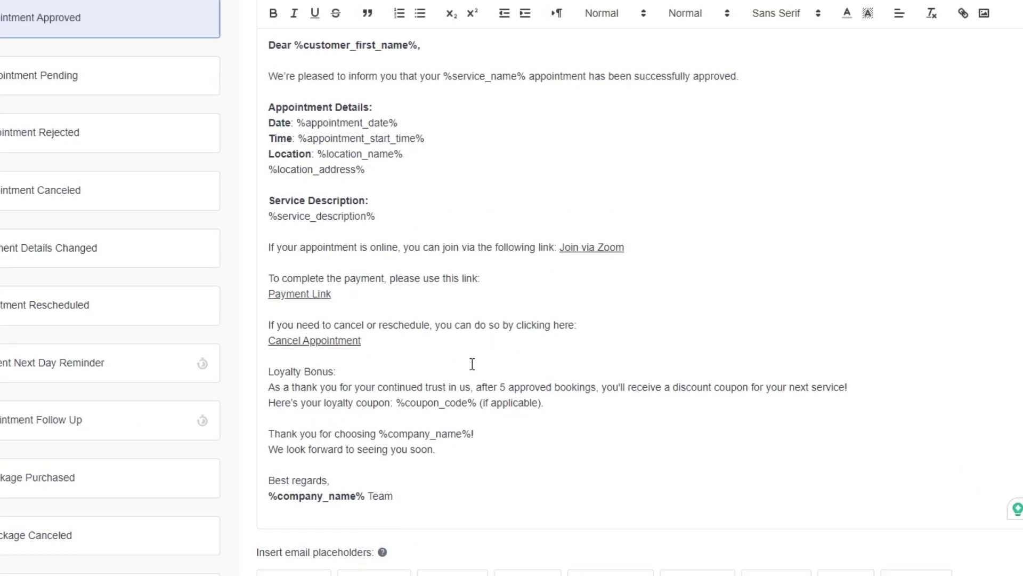
pyautogui.moveTo(317, 356); pyautogui.dragTo(217, 354)
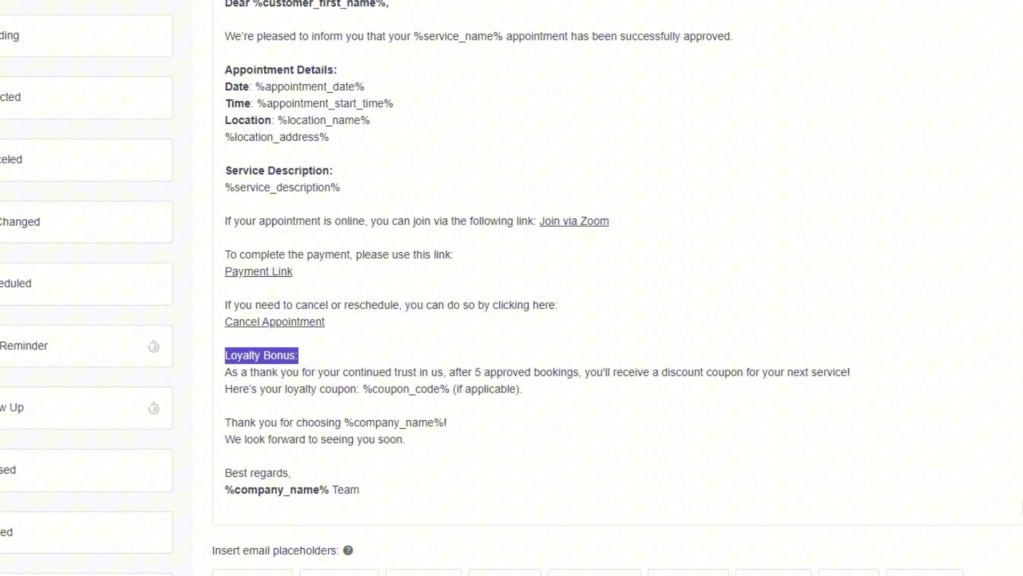
pyautogui.hotkey('ctrl', 'b')
pyautogui.click(330, 369)
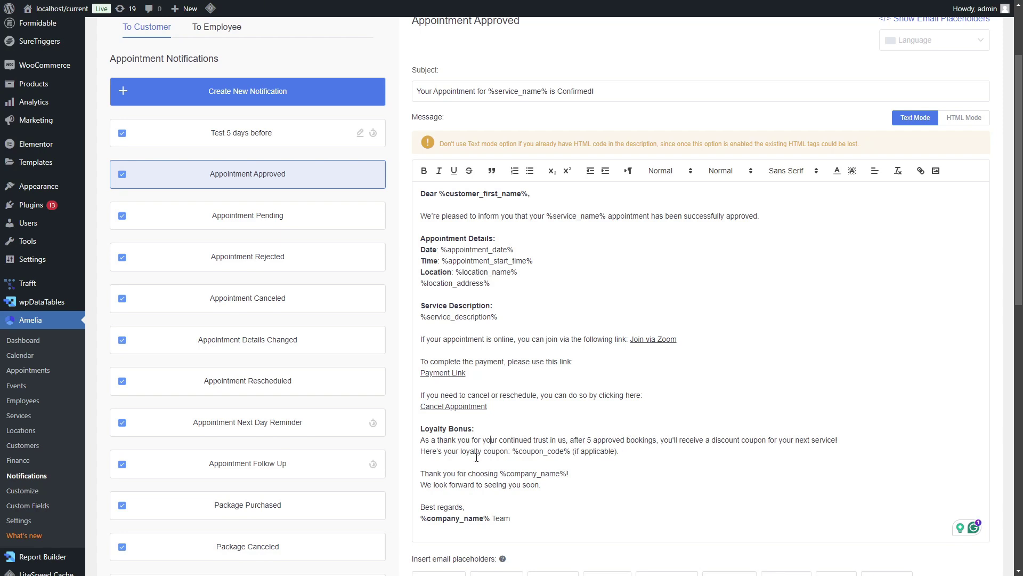
# Delete the generic %coupon_code% placeholder from the loyalty coupon line
pyautogui.moveTo(513, 454); pyautogui.dragTo(618, 451)
pyautogui.moveTo(512, 452); pyautogui.dragTo(562, 452)
pyautogui.press('BackSpace')
pyautogui.scroll(2, 911, 88)
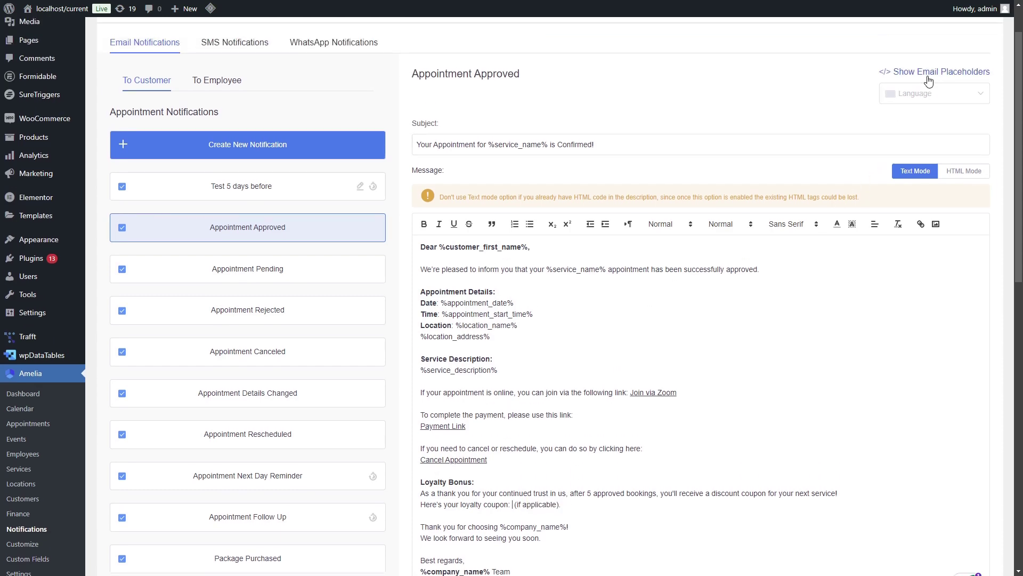
# Copy %coupon_9% from the placeholders panel into the loyalty coupon line and save the template
pyautogui.click(927, 74)
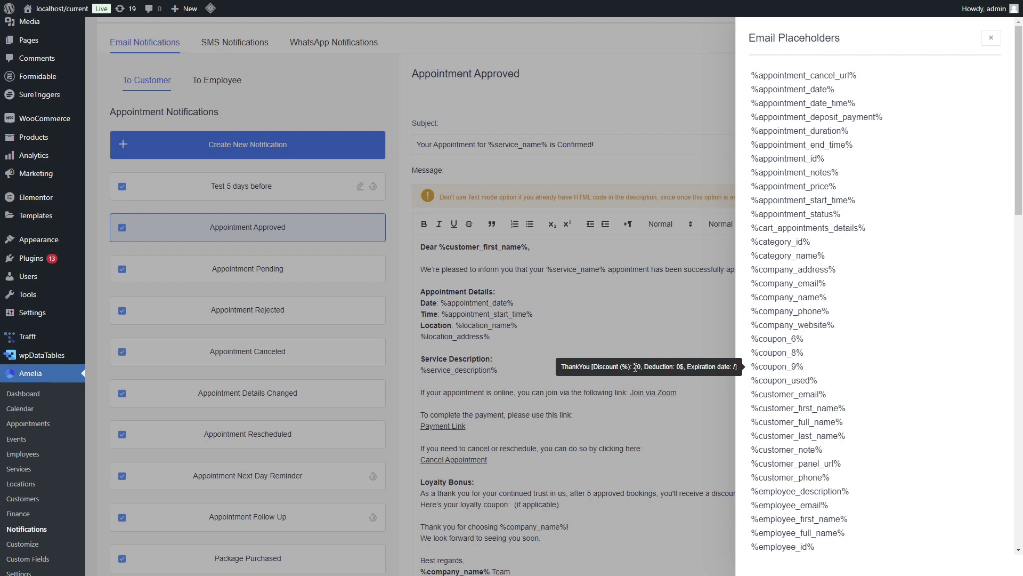
pyautogui.click(766, 368)
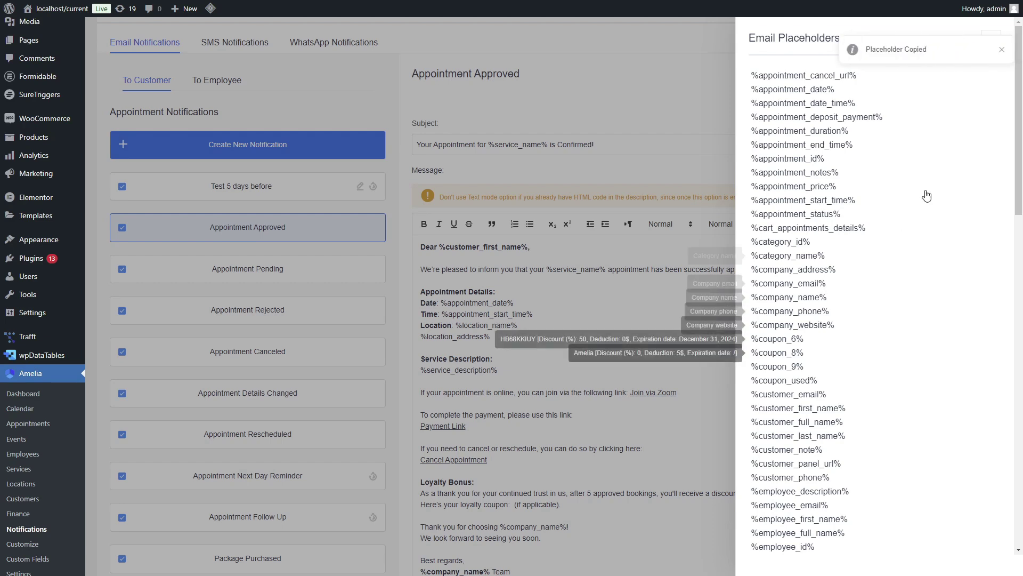
pyautogui.click(992, 39)
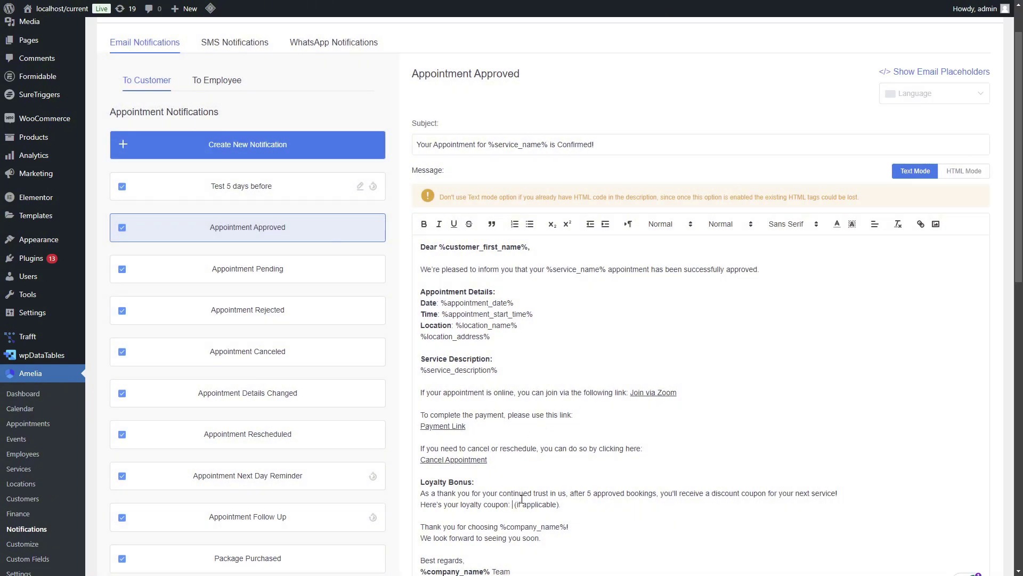
pyautogui.hotkey('ctrl', 'v')
pyautogui.scroll(-2, 658, 448)
pyautogui.scroll(-1, 658, 445)
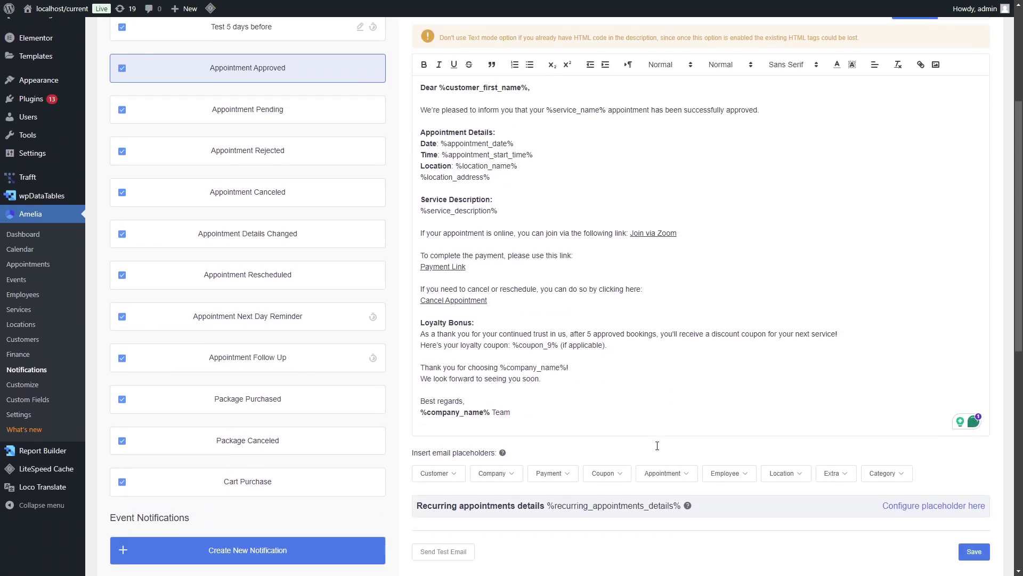
pyautogui.click(968, 552)
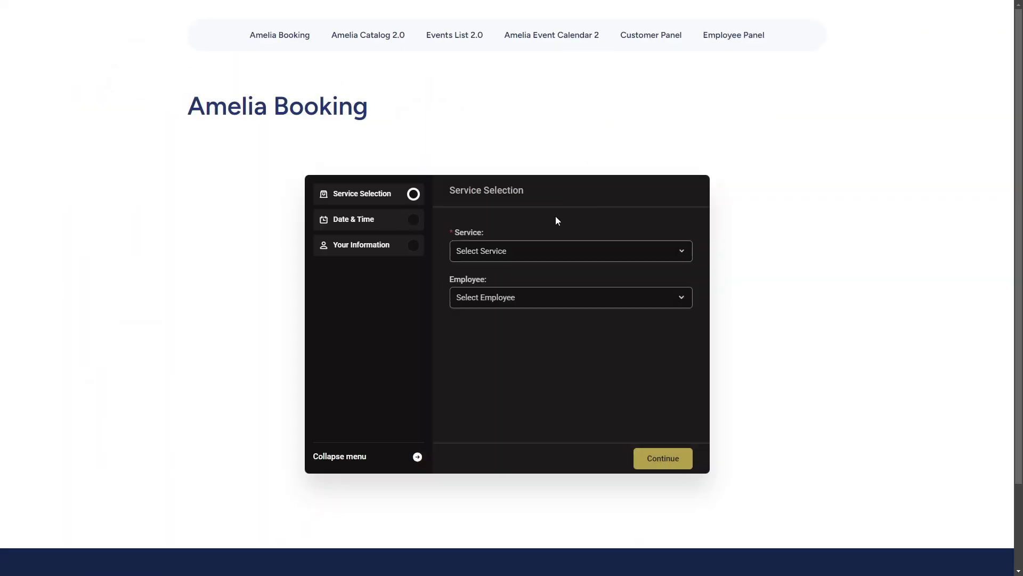
# Choose Barbershop > Haircut and pick October 22 at 13:00, dismissing the repeat prompt
pyautogui.click(541, 253)
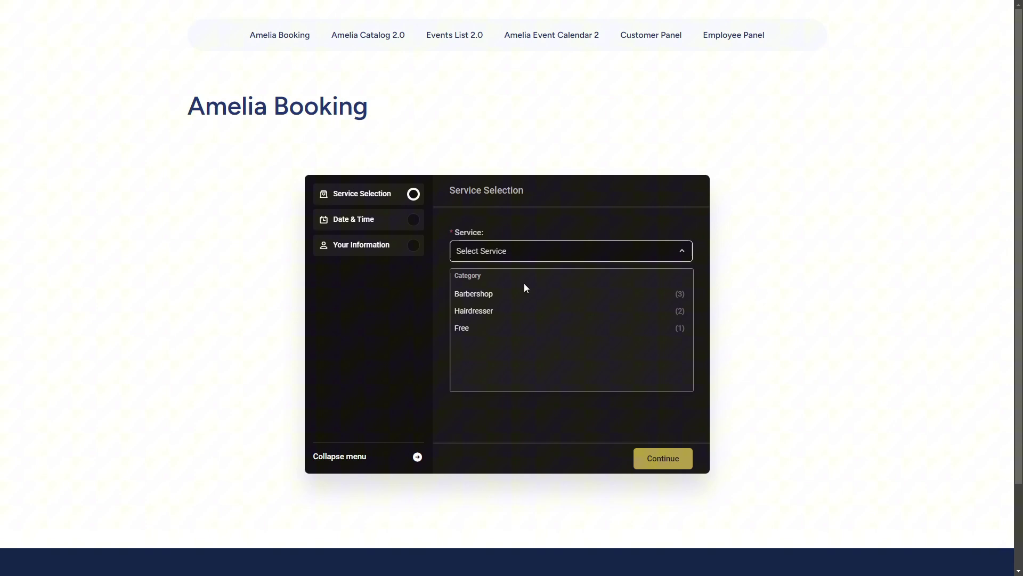
pyautogui.click(524, 293)
pyautogui.click(571, 295)
pyautogui.click(648, 456)
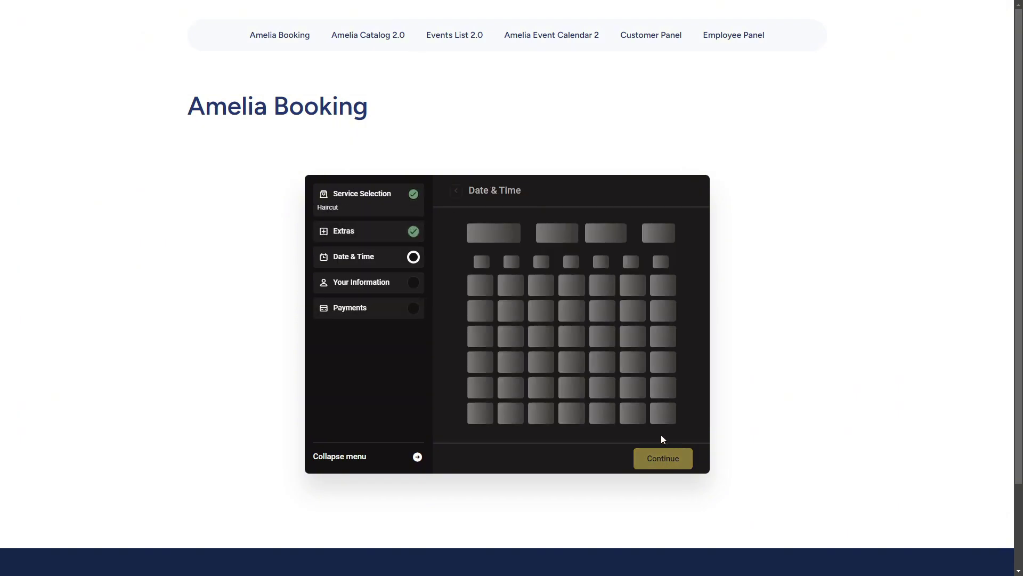
pyautogui.click(502, 362)
pyautogui.click(507, 240)
pyautogui.click(662, 457)
pyautogui.click(633, 452)
# Fill in the customer's name and email and submit the booking through Payments
pyautogui.click(510, 240)
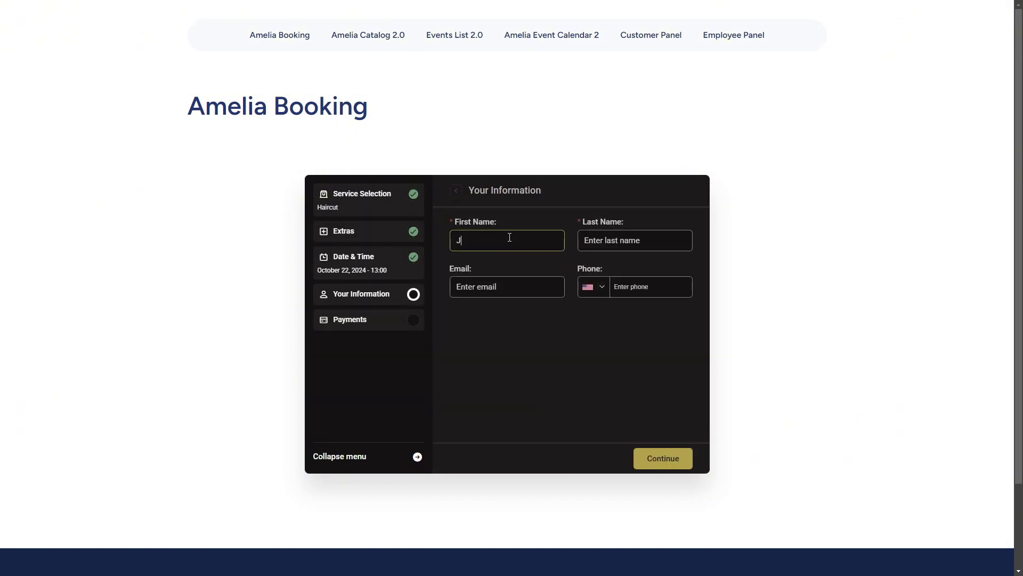
pyautogui.press('Tab')
pyautogui.press('Tab')
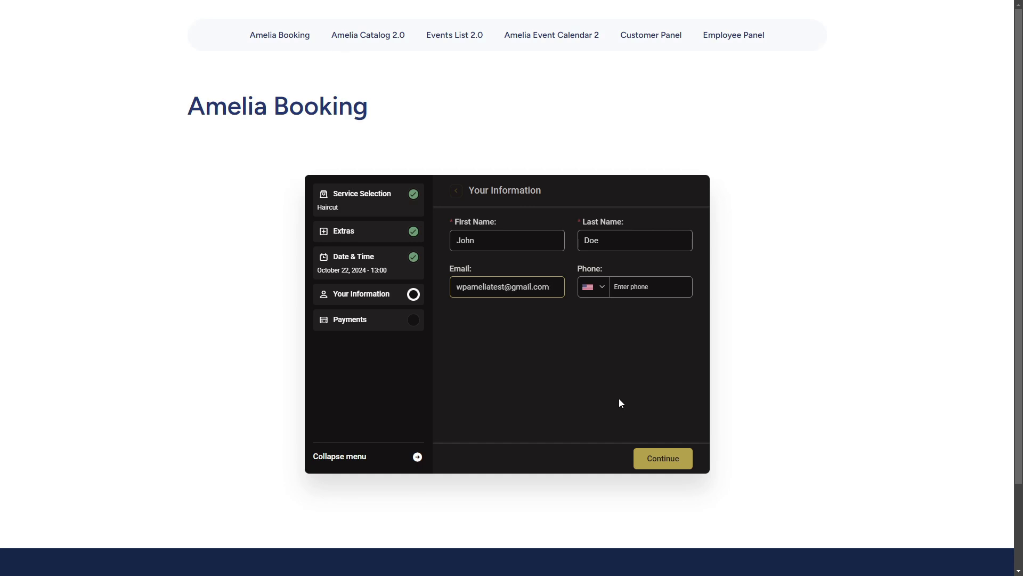
pyautogui.click(651, 458)
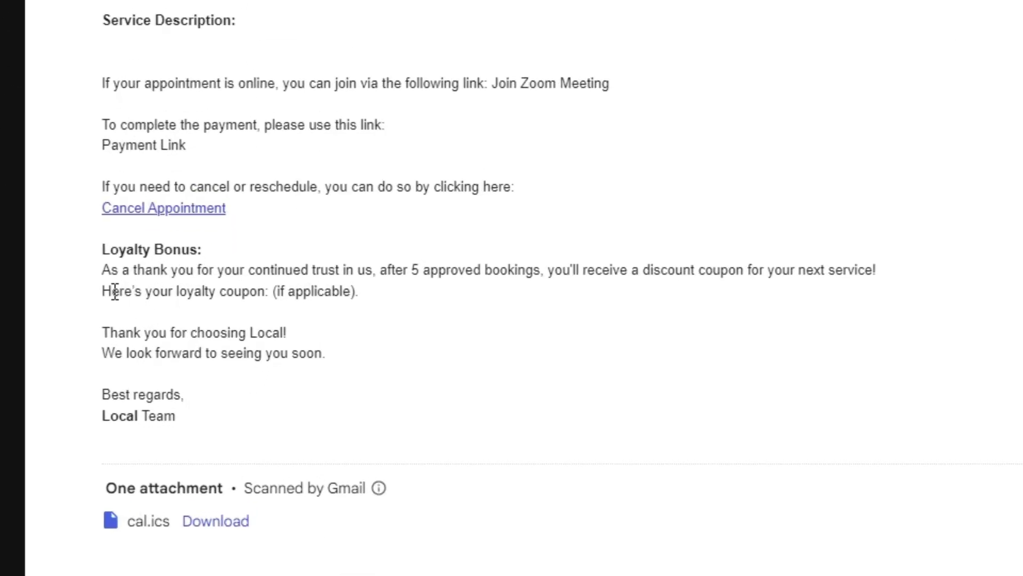
pyautogui.moveTo(176, 366); pyautogui.dragTo(256, 368)
pyautogui.moveTo(262, 296); pyautogui.dragTo(269, 293)
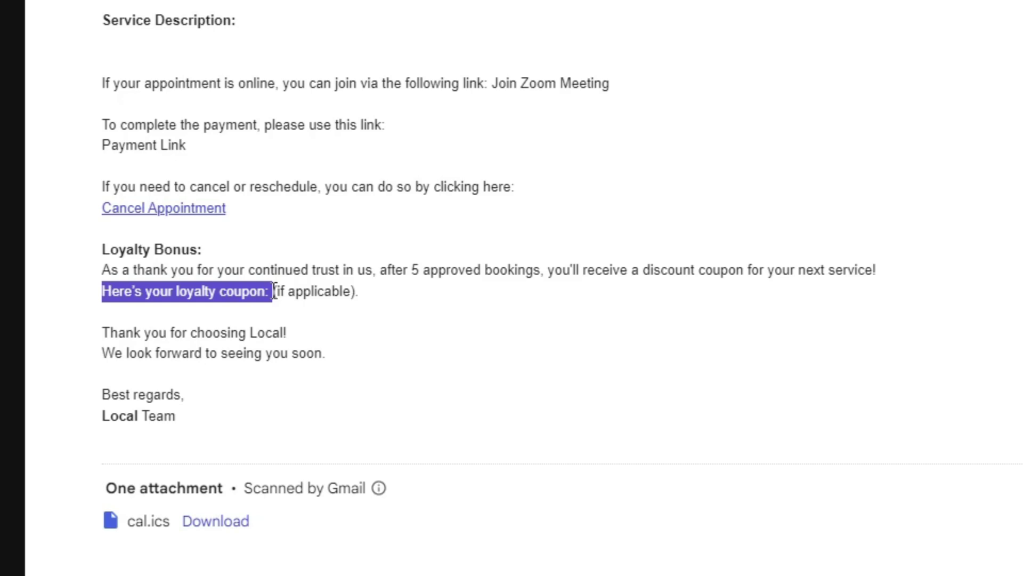
pyautogui.click(269, 291)
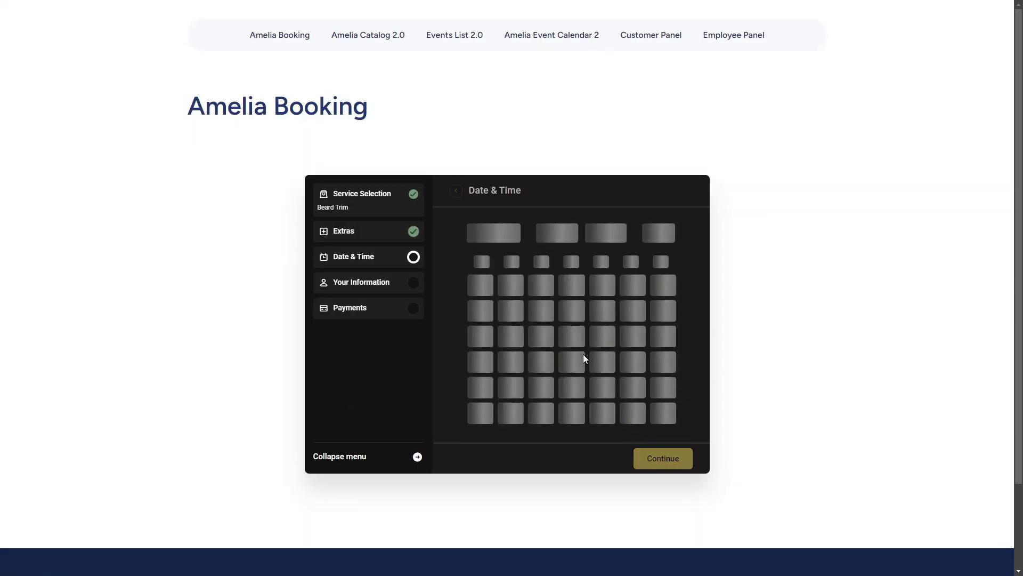
# Submit the Beard Trim booking paying the full amount with test card details
pyautogui.click(631, 454)
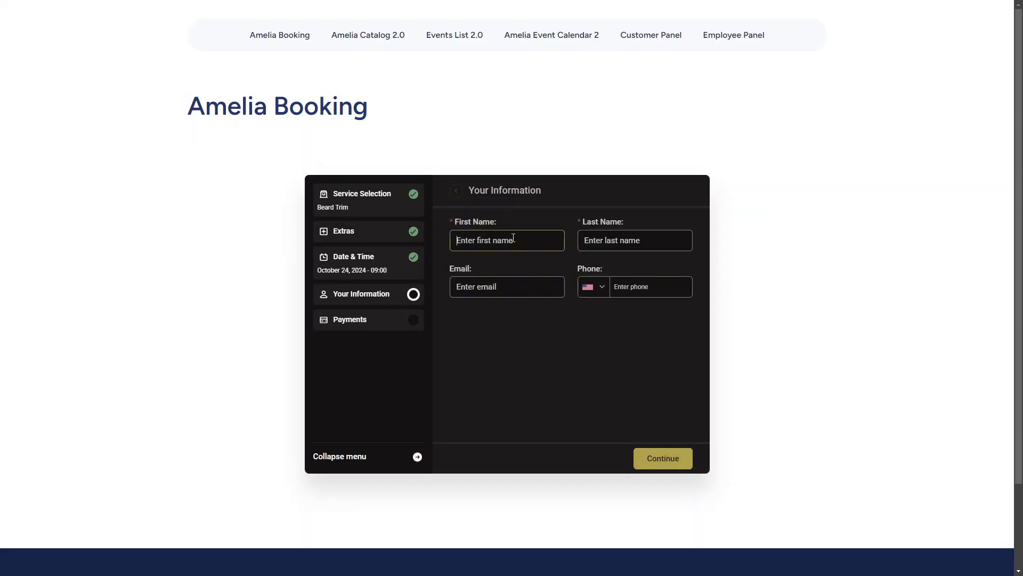
pyautogui.click(662, 459)
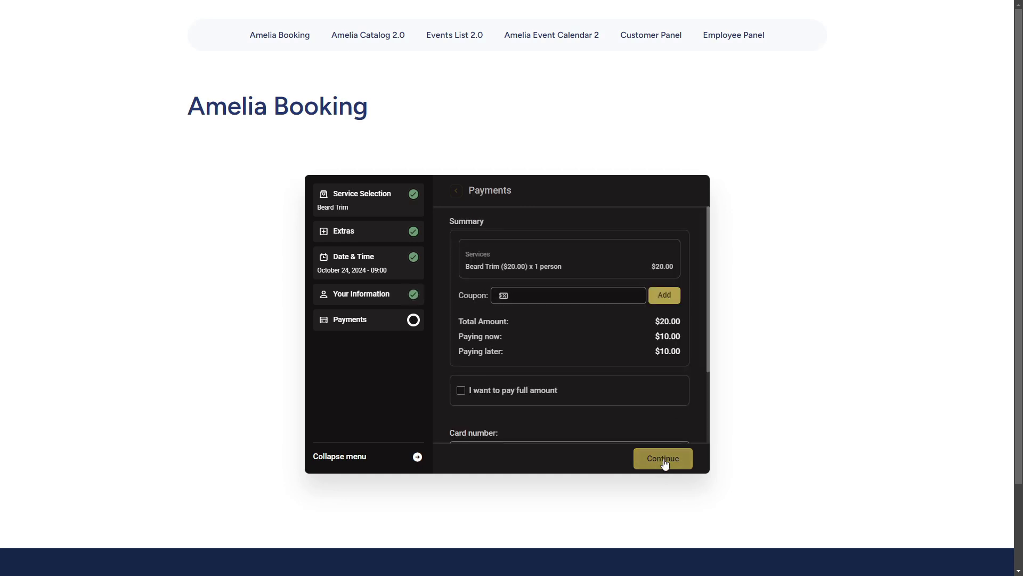
pyautogui.scroll(-2, 560, 359)
pyautogui.click(460, 288)
pyautogui.click(521, 350)
pyautogui.write('4242 4242 4242 42421130123')
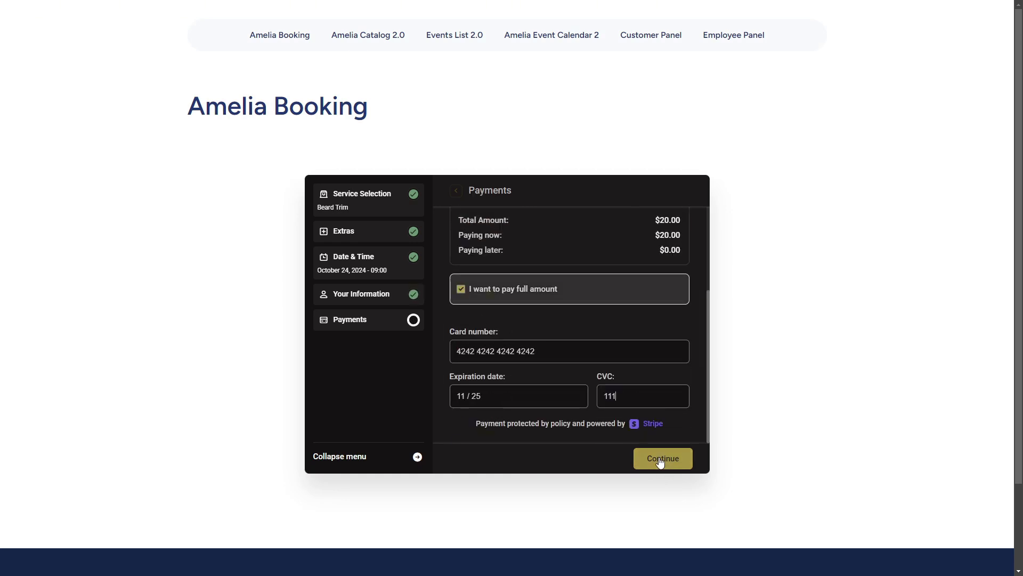
pyautogui.click(660, 459)
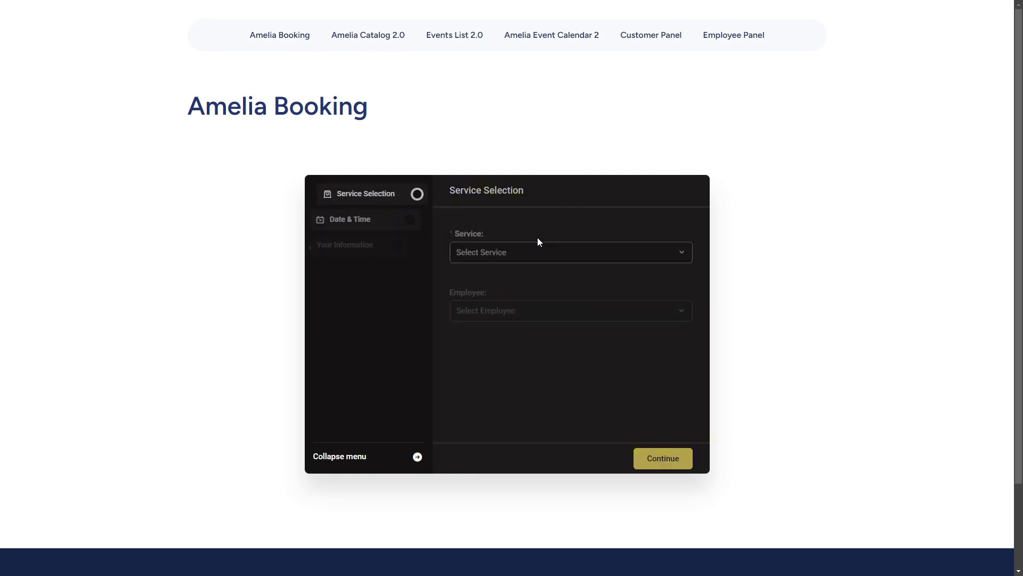
# Book a Haircut on October 26 at 09:00 and submit it
pyautogui.click(641, 361)
pyautogui.click(663, 458)
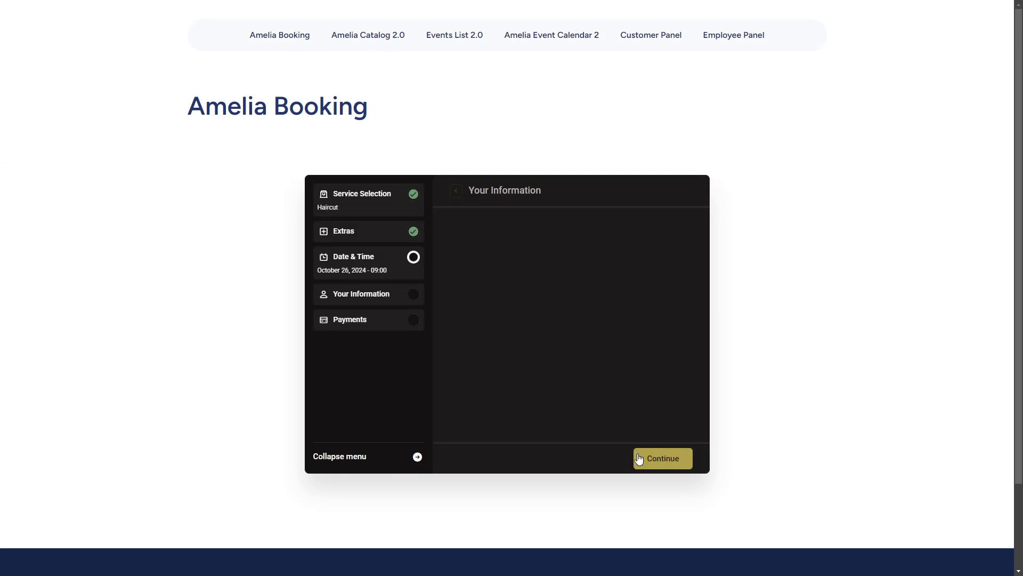
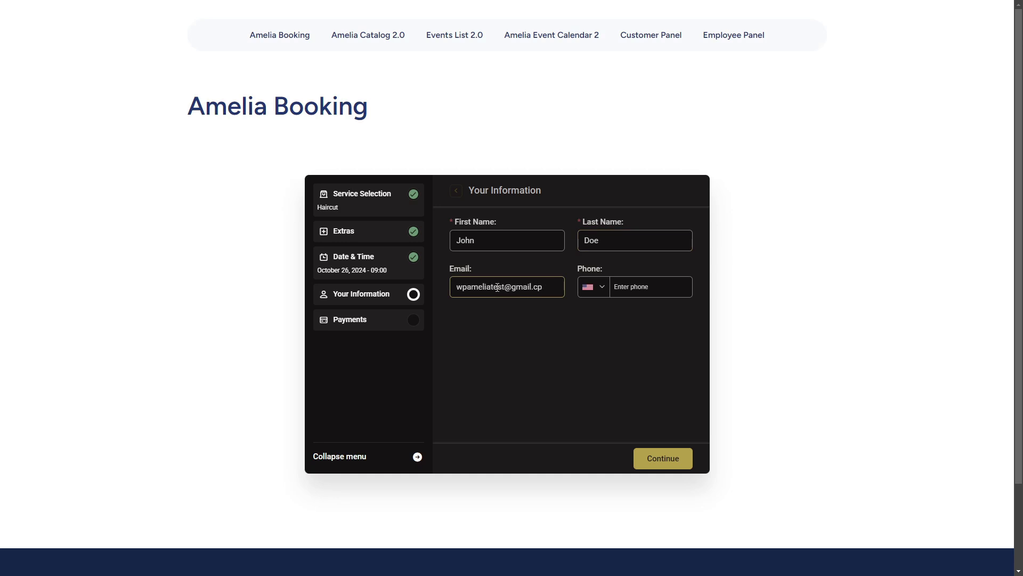
pyautogui.click(663, 458)
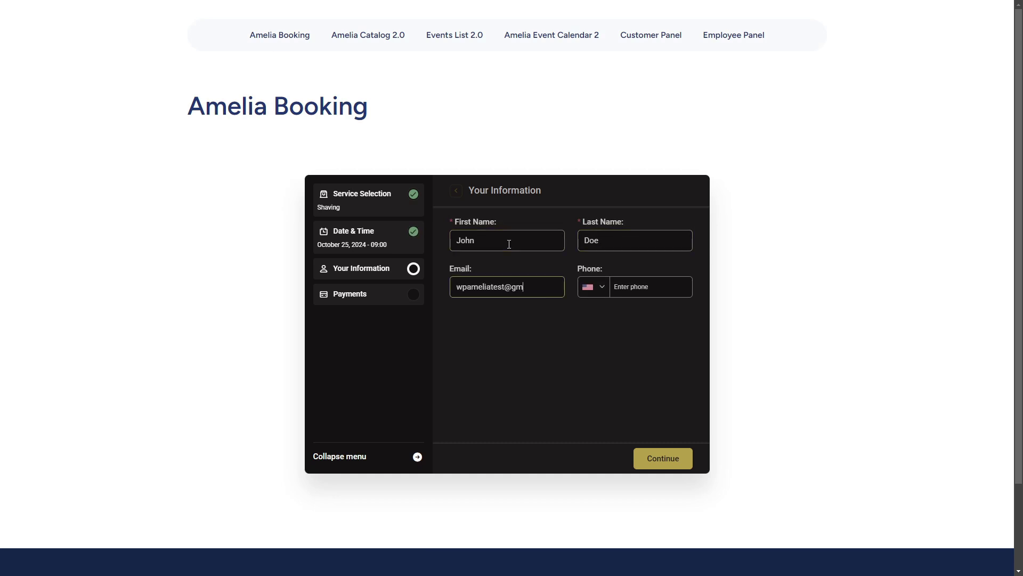
pyautogui.click(664, 459)
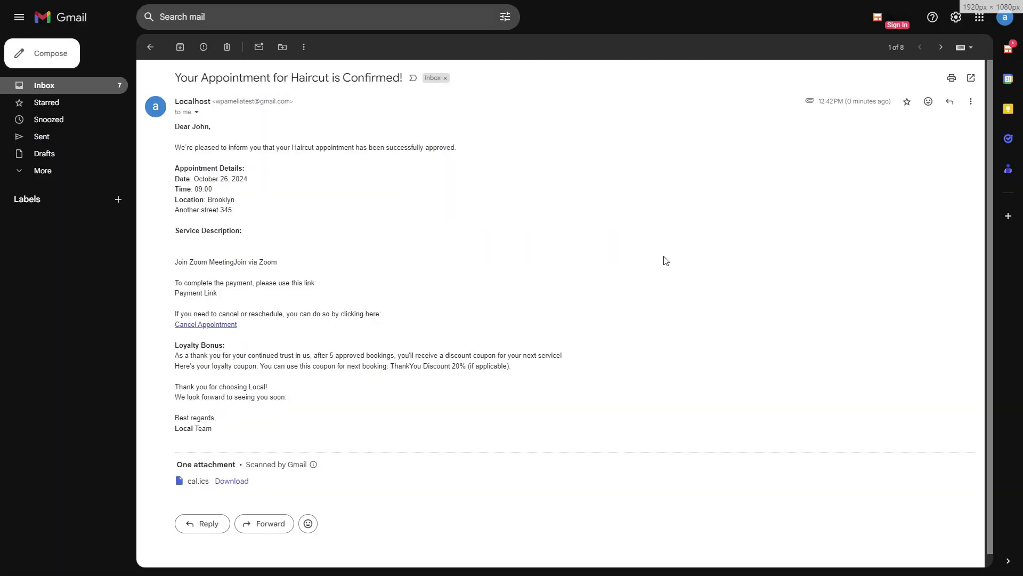
# Compare the email's ThankYou Discount 20% coupon line with the template's loyalty lead-in, selecting the lead-in for removal
pyautogui.moveTo(176, 368); pyautogui.dragTo(259, 366)
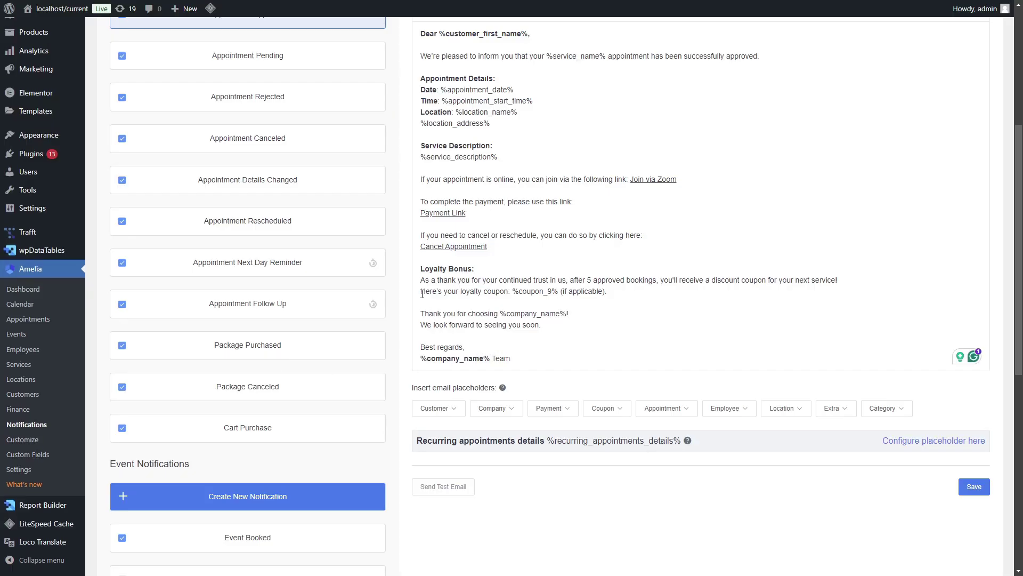
pyautogui.moveTo(423, 293); pyautogui.dragTo(512, 291)
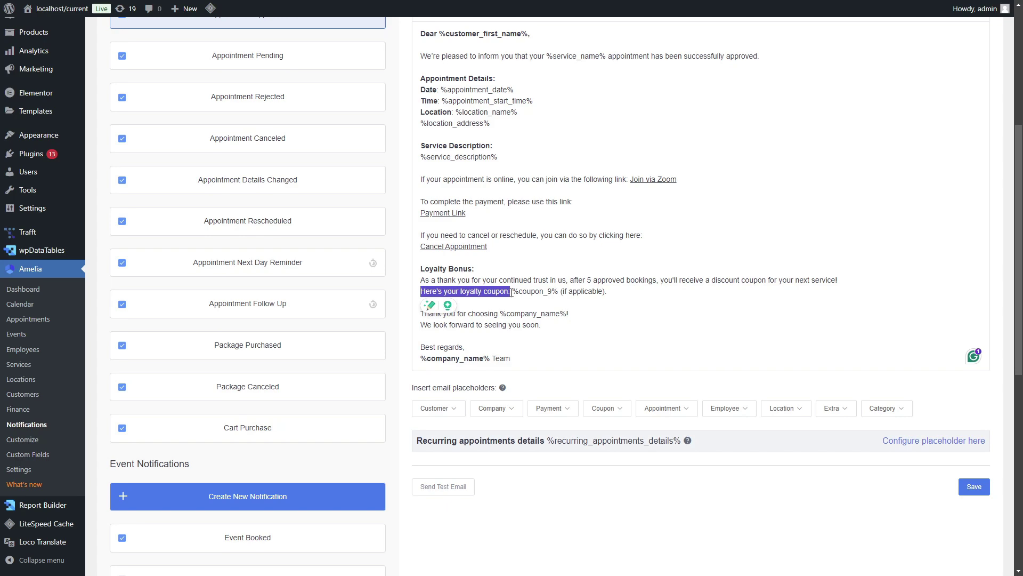
pyautogui.click(613, 292)
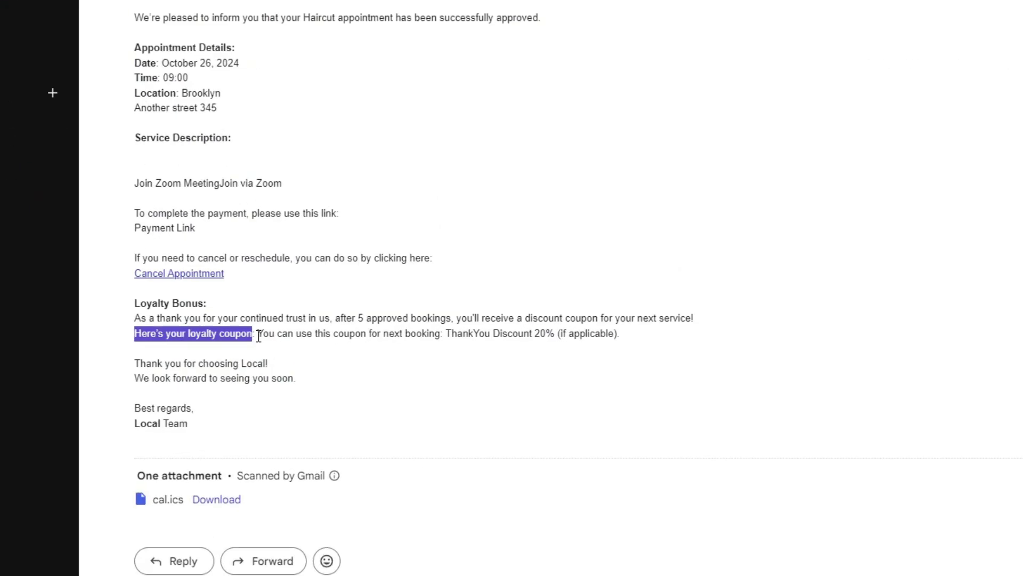
pyautogui.click(259, 293)
pyautogui.moveTo(254, 293); pyautogui.dragTo(767, 304)
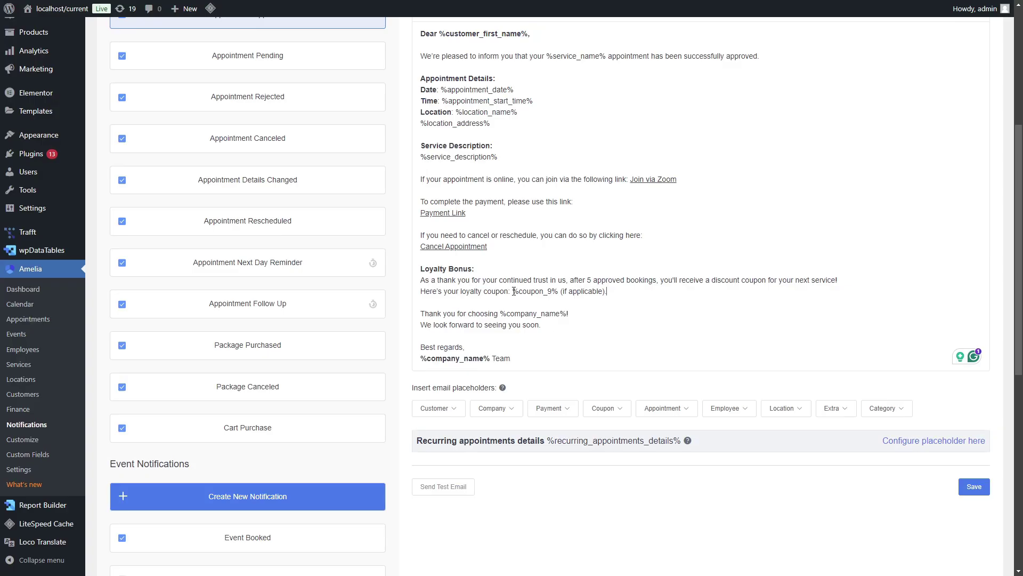
pyautogui.moveTo(514, 291)
pyautogui.mouseDown()
pyautogui.moveTo(421, 291)
pyautogui.moveTo(517, 291)
pyautogui.mouseUp()
# Delete 'Here's your loyalty coupon:' and '(if applicable).' leaving %coupon_9%, then highlight ThankYou Discount 20% in Gmail
pyautogui.press('BackSpace')
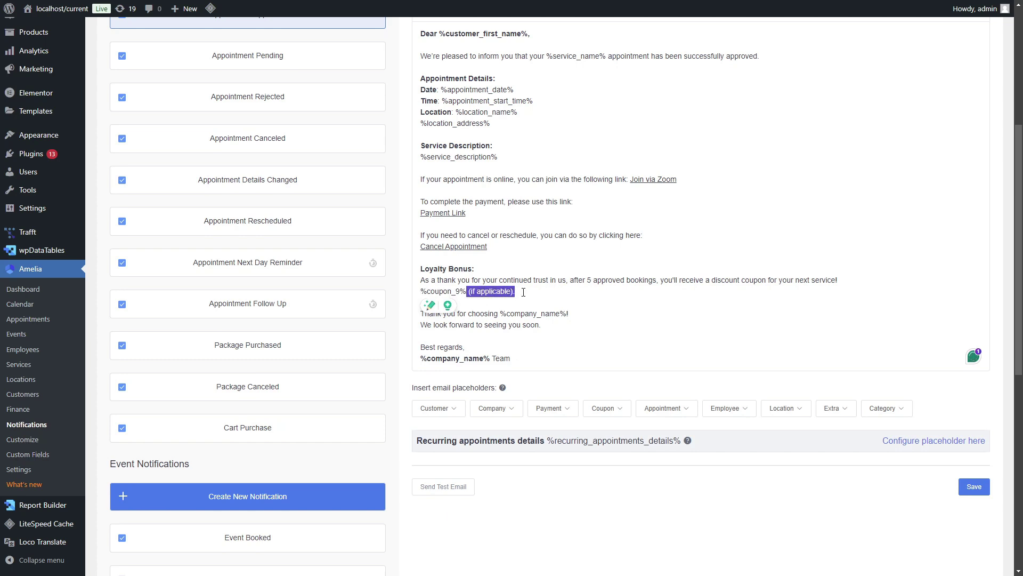
pyautogui.press('BackSpace')
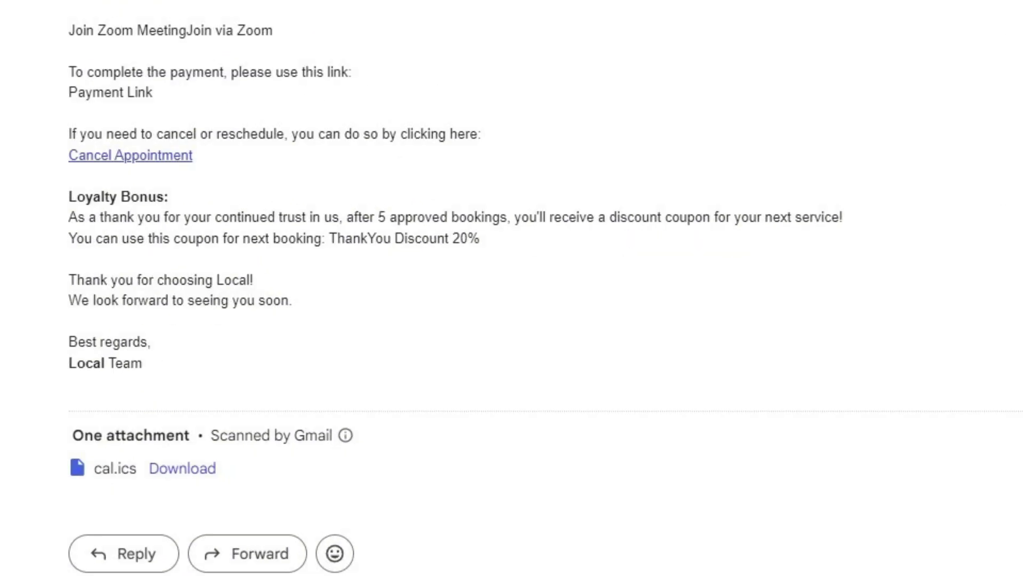
pyautogui.doubleClick(320, 365)
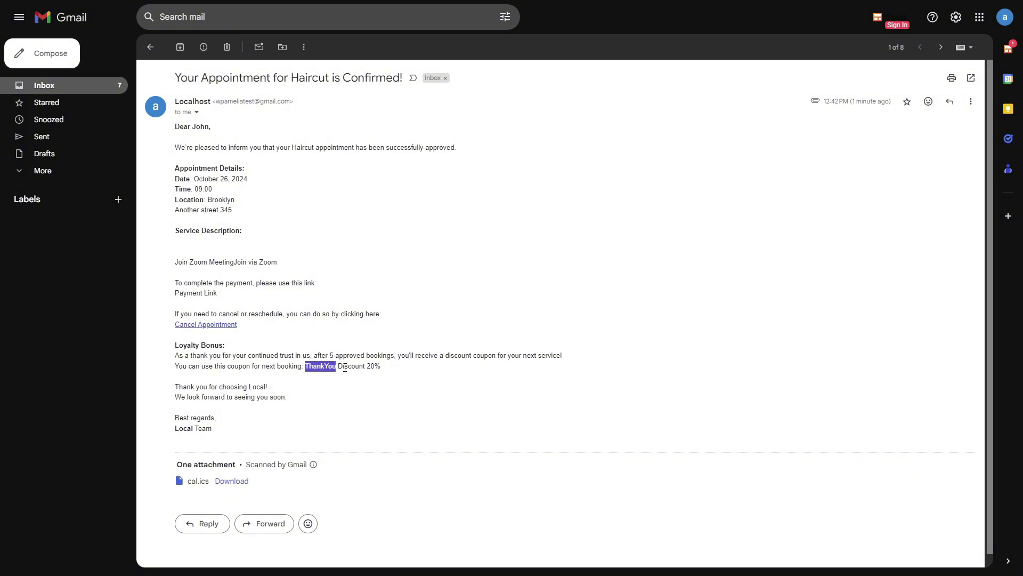
pyautogui.moveTo(338, 365); pyautogui.dragTo(383, 372)
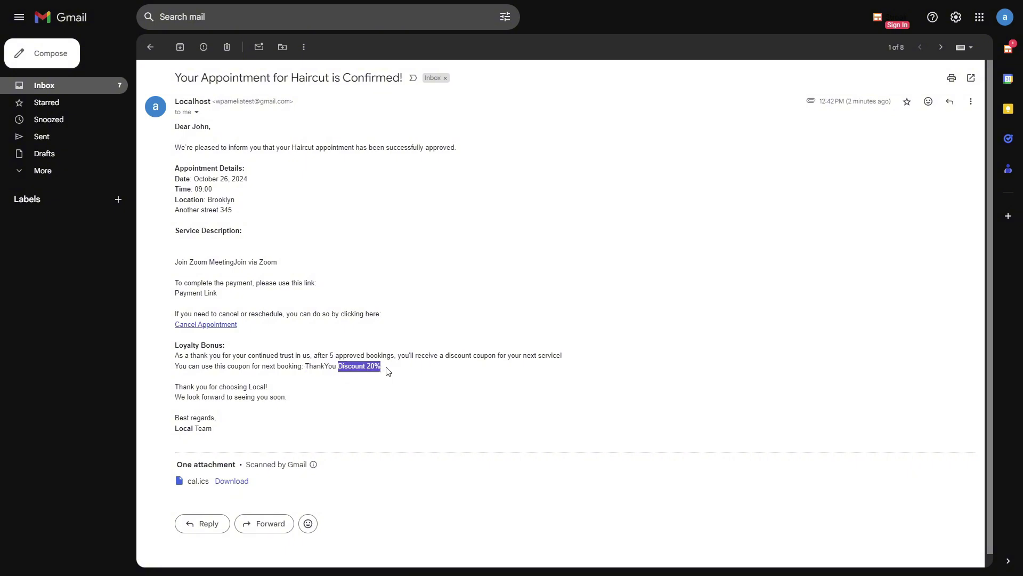